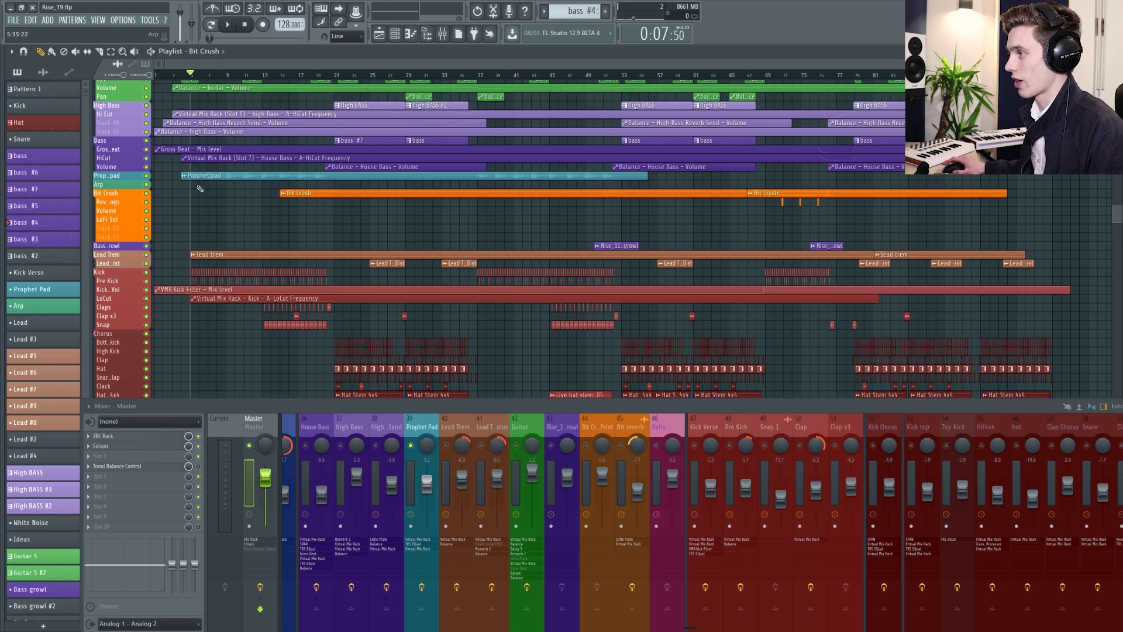
# Switch the Prophet pad sample to Multichannel waveform view, showing left and right channels separately
pyautogui.scroll(3, 200, 176)
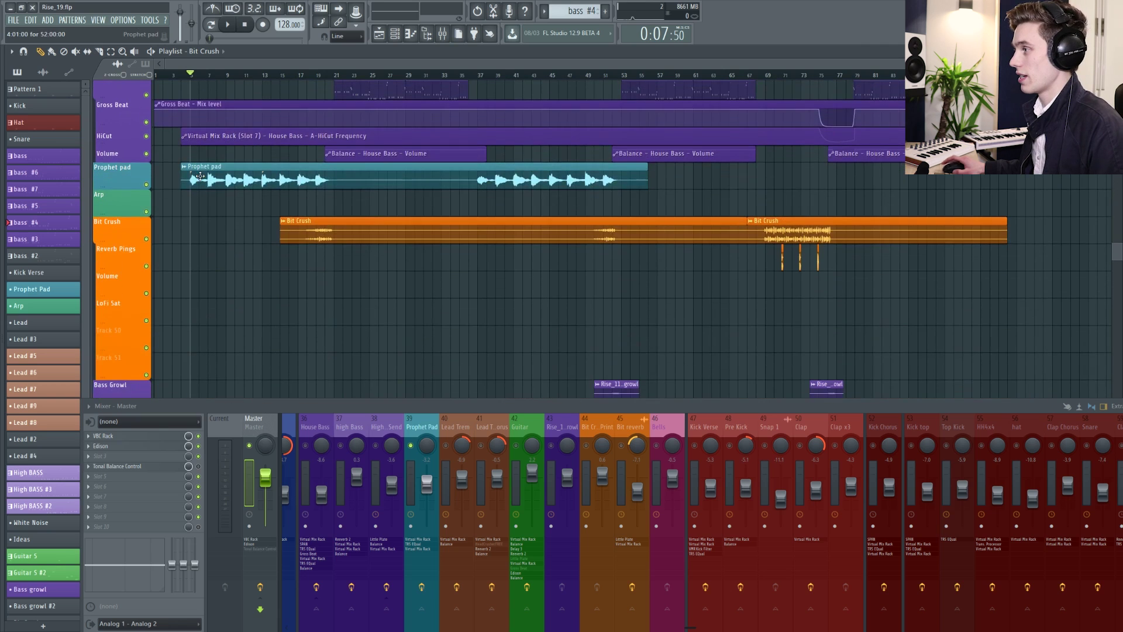
pyautogui.scroll(3, 183, 76)
pyautogui.scroll(5, 245, 196)
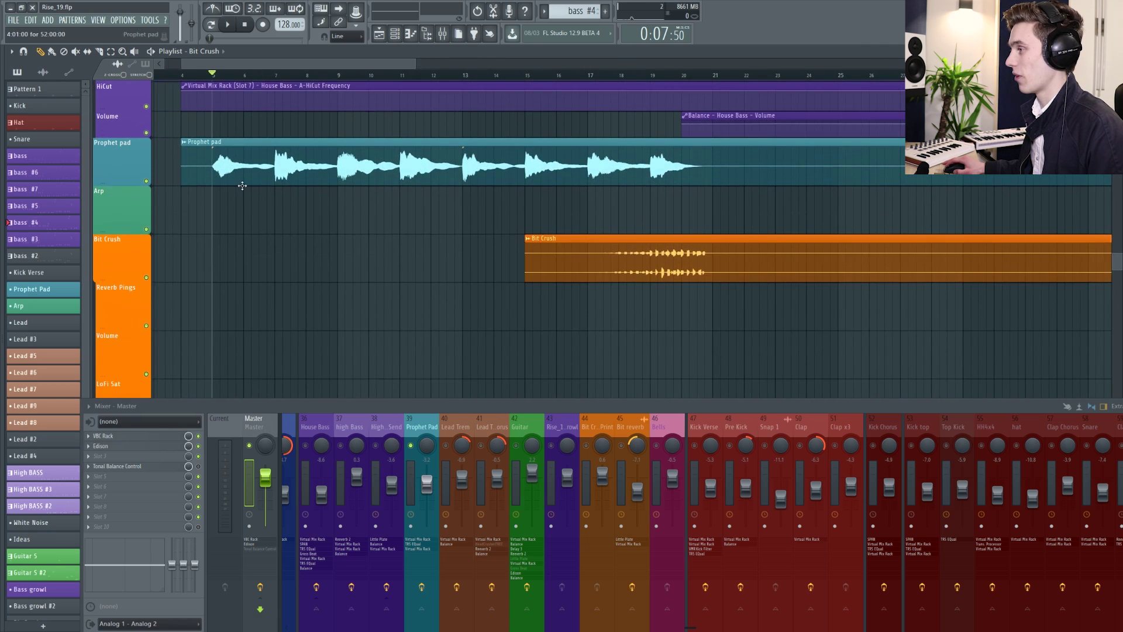
pyautogui.scroll(4, 253, 176)
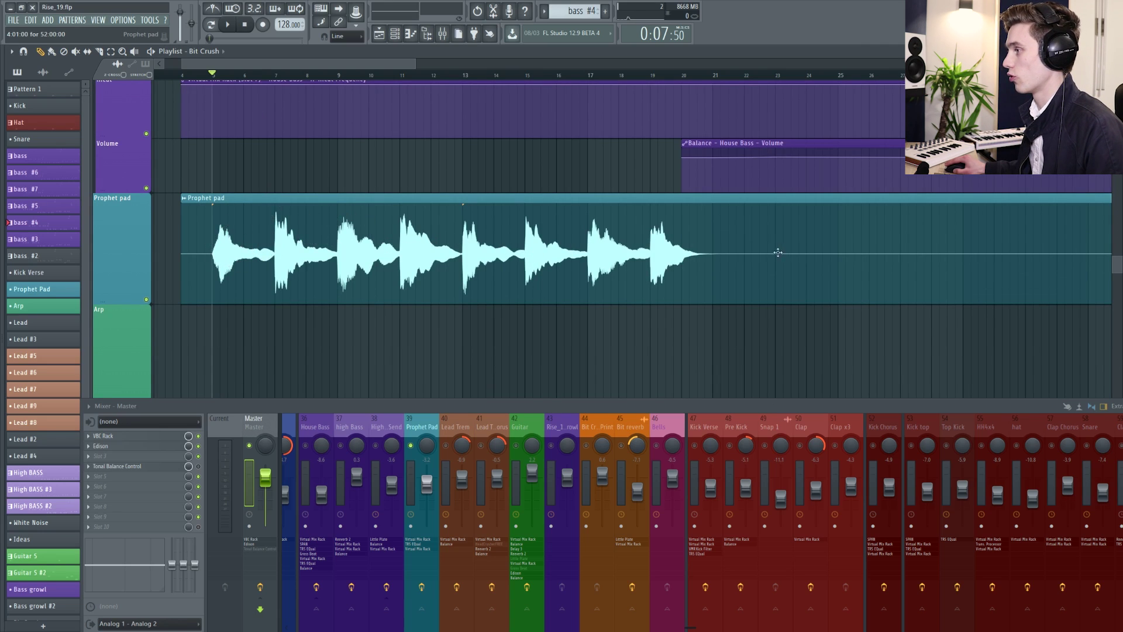
pyautogui.click(270, 237)
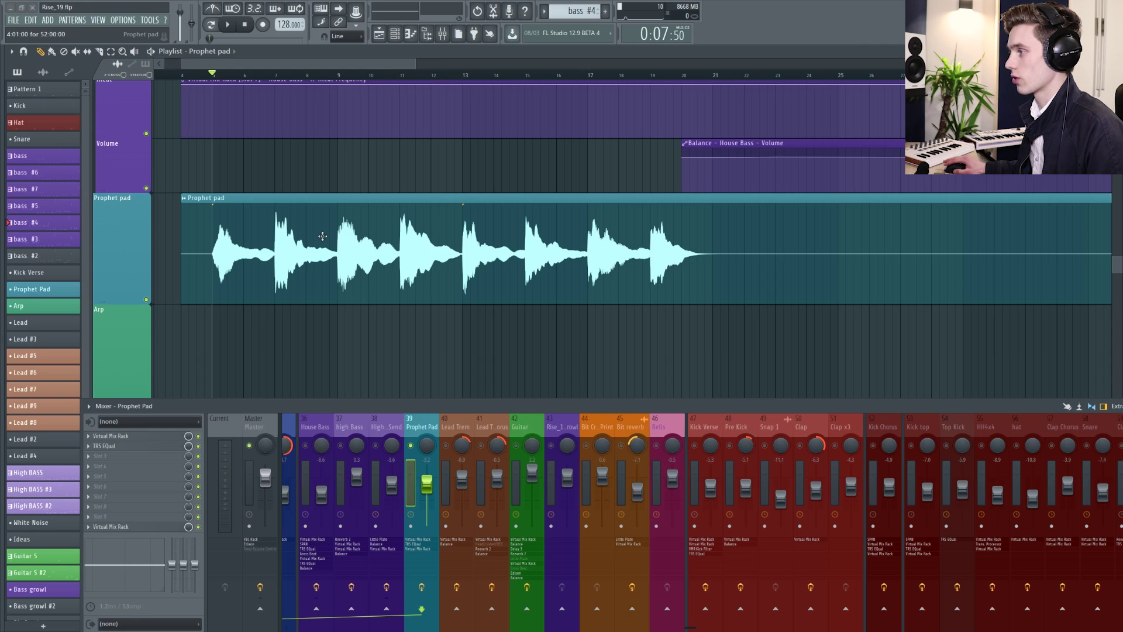
pyautogui.doubleClick(323, 235)
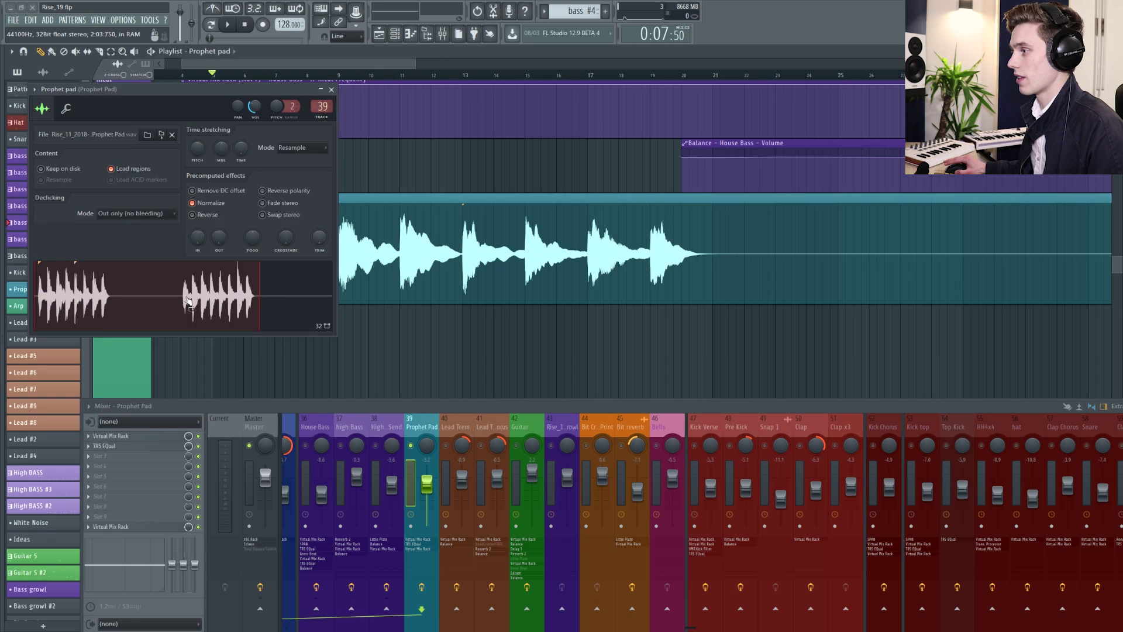
pyautogui.rightClick(157, 293)
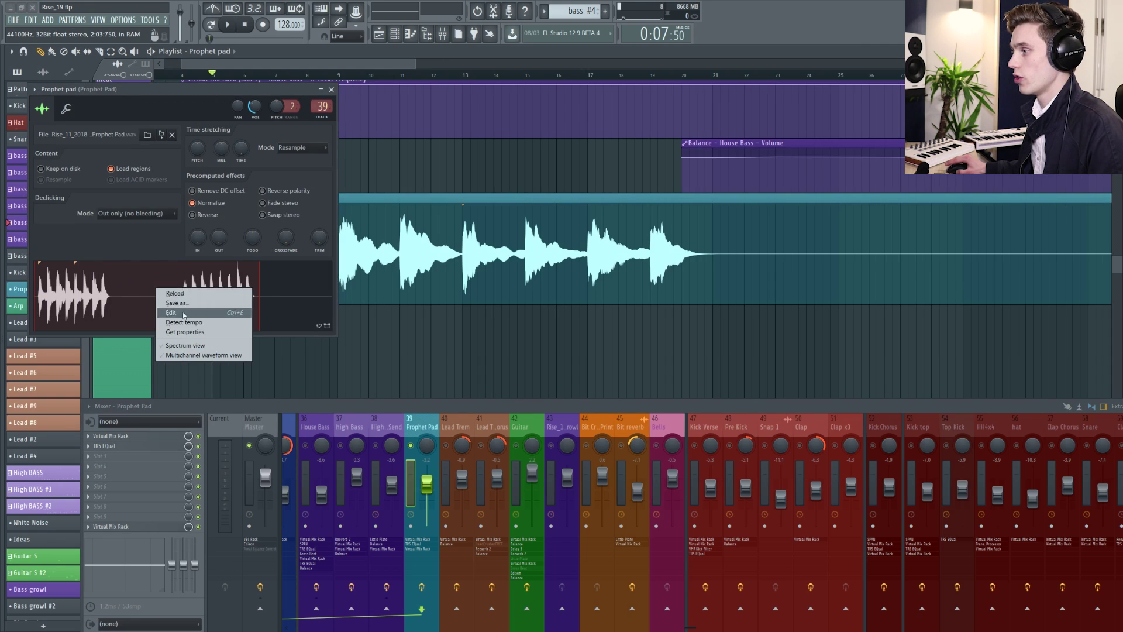
pyautogui.click(188, 355)
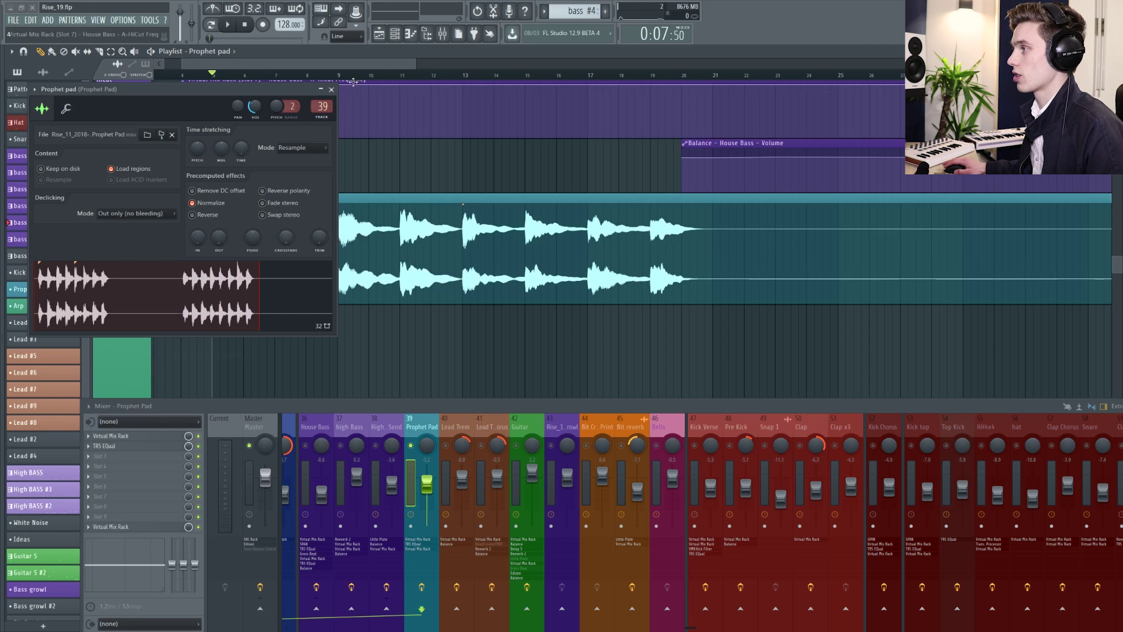
pyautogui.click(331, 89)
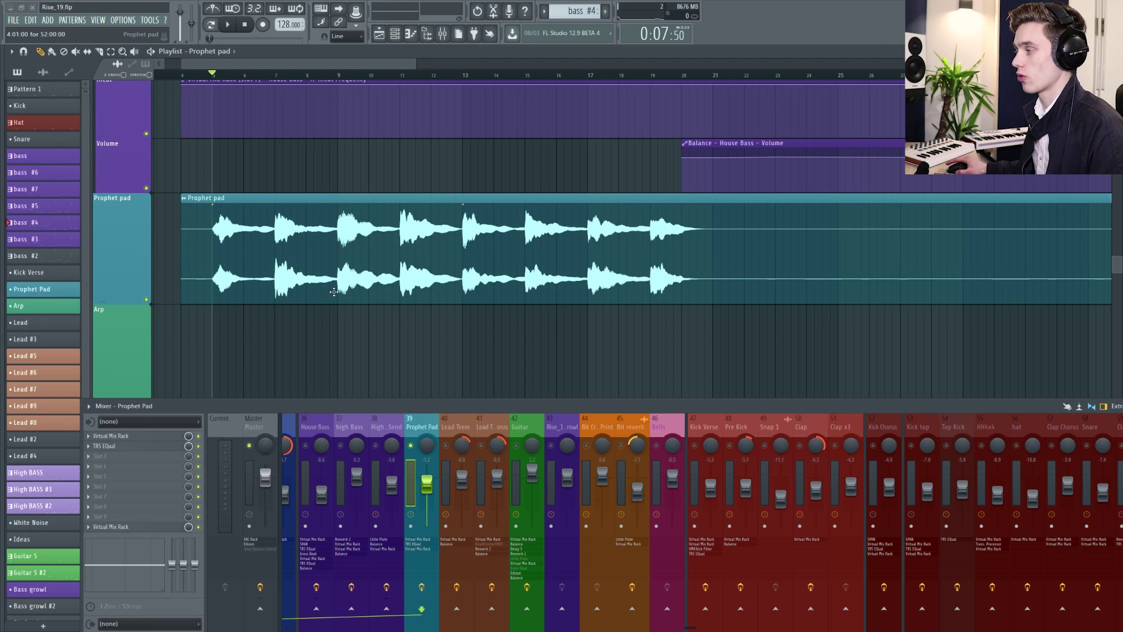
pyautogui.scroll(3, 360, 223)
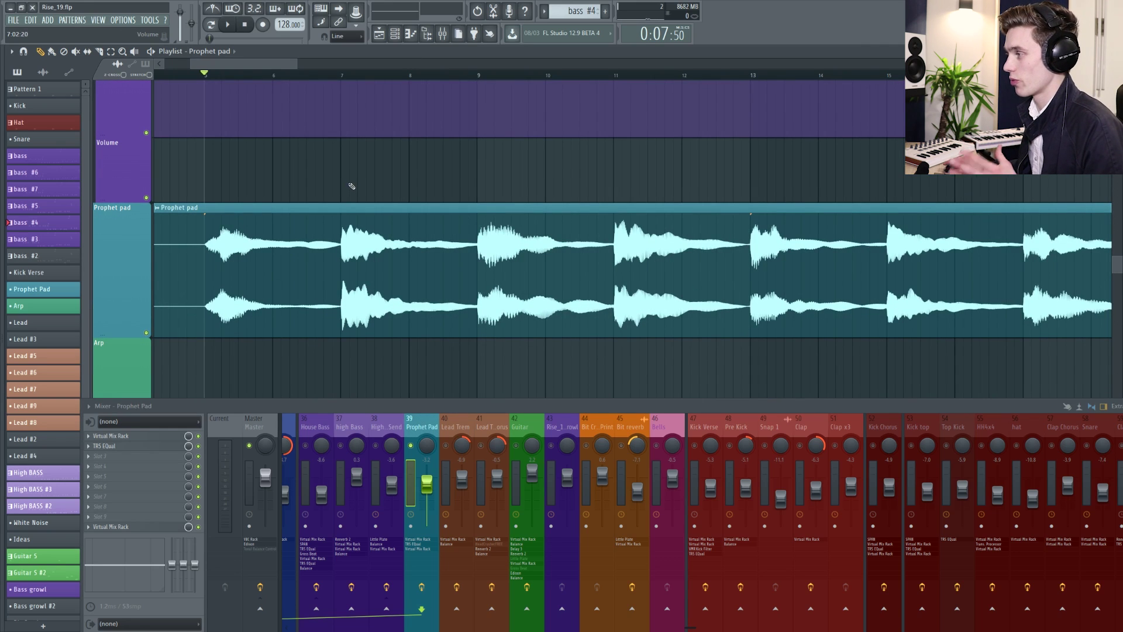
# Zoom the Playlist to the drums near bars 28–30 and nudge Groovy Drum Loop 1 earlier
pyautogui.scroll(-5, 368, 184)
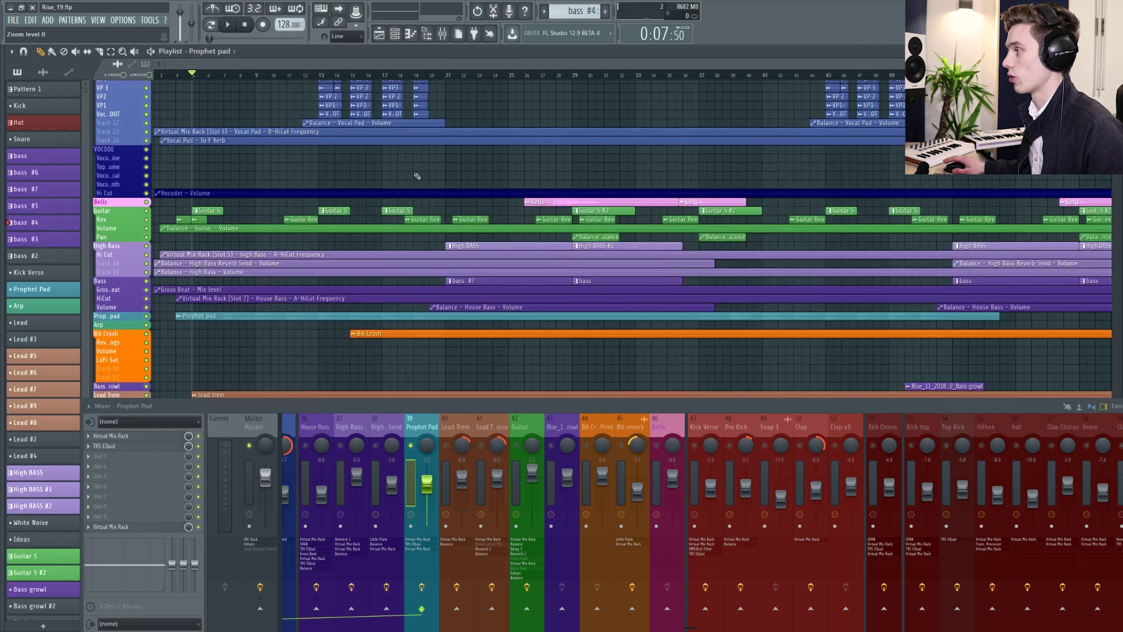
pyautogui.scroll(5, 188, 246)
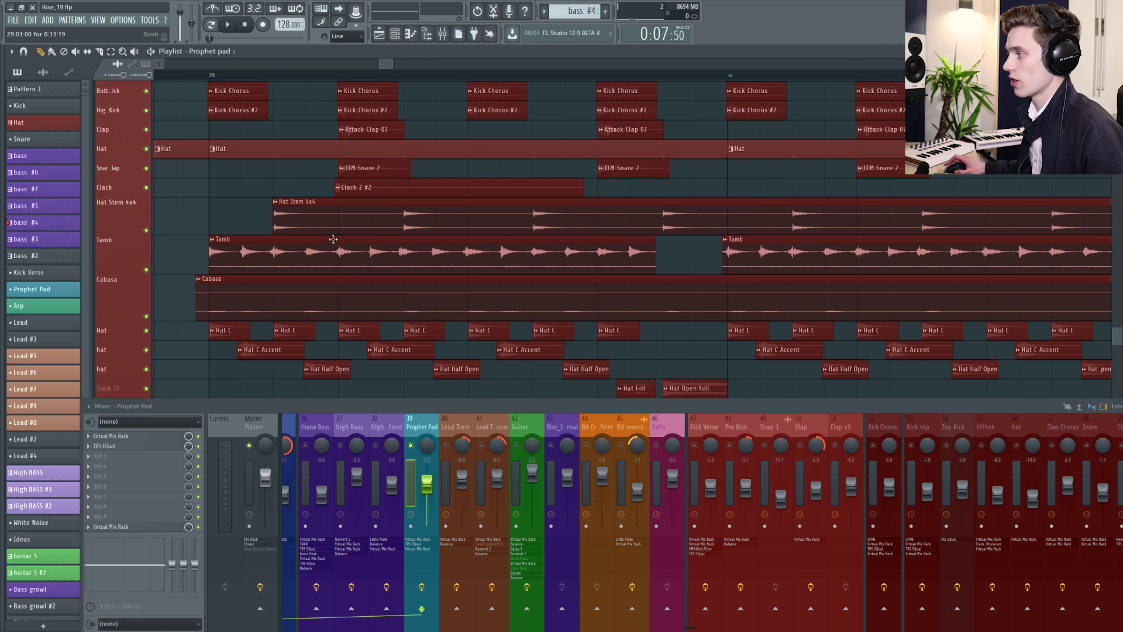
pyautogui.scroll(3, 214, 256)
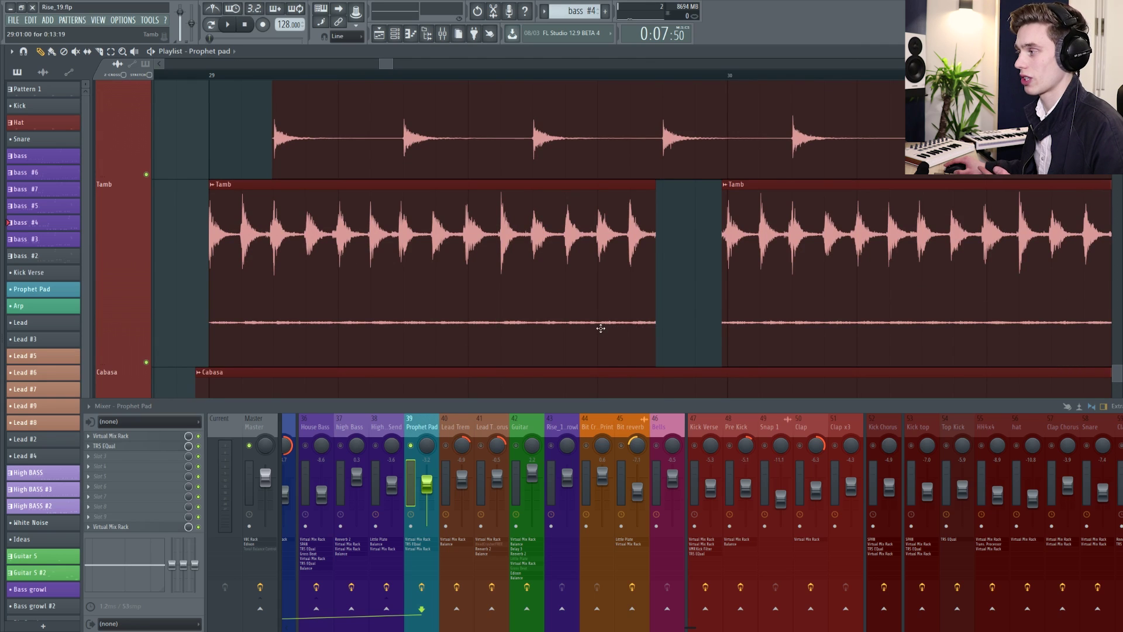
pyautogui.scroll(-6, 597, 316)
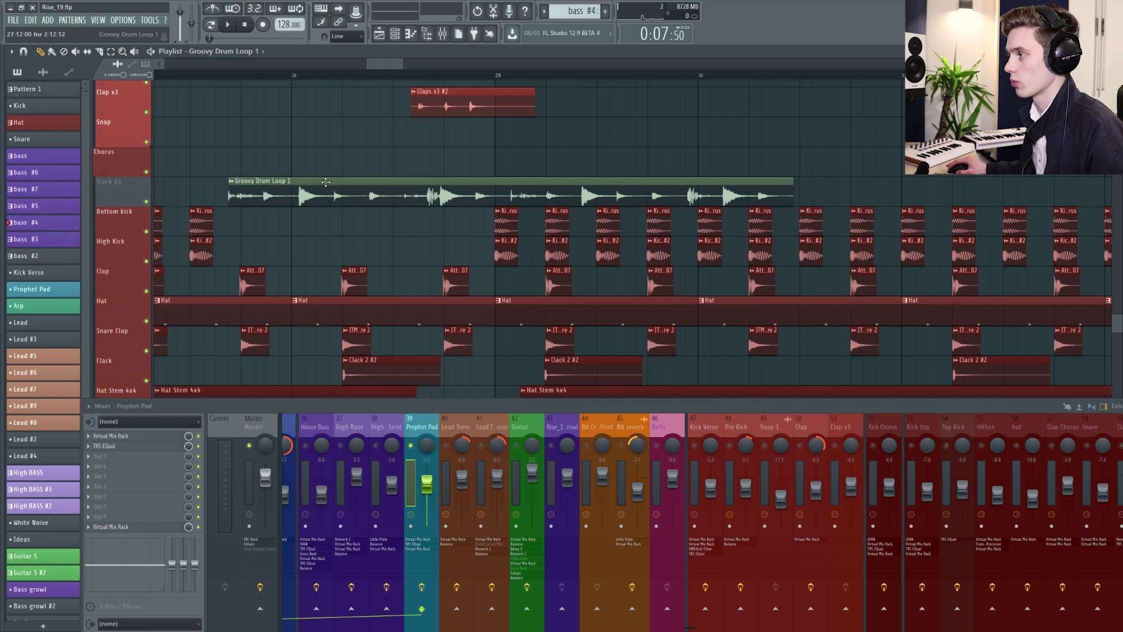
pyautogui.moveTo(325, 182)
pyautogui.mouseDown()
pyautogui.moveTo(311, 188)
pyautogui.moveTo(348, 192)
pyautogui.moveTo(326, 195)
pyautogui.mouseUp()
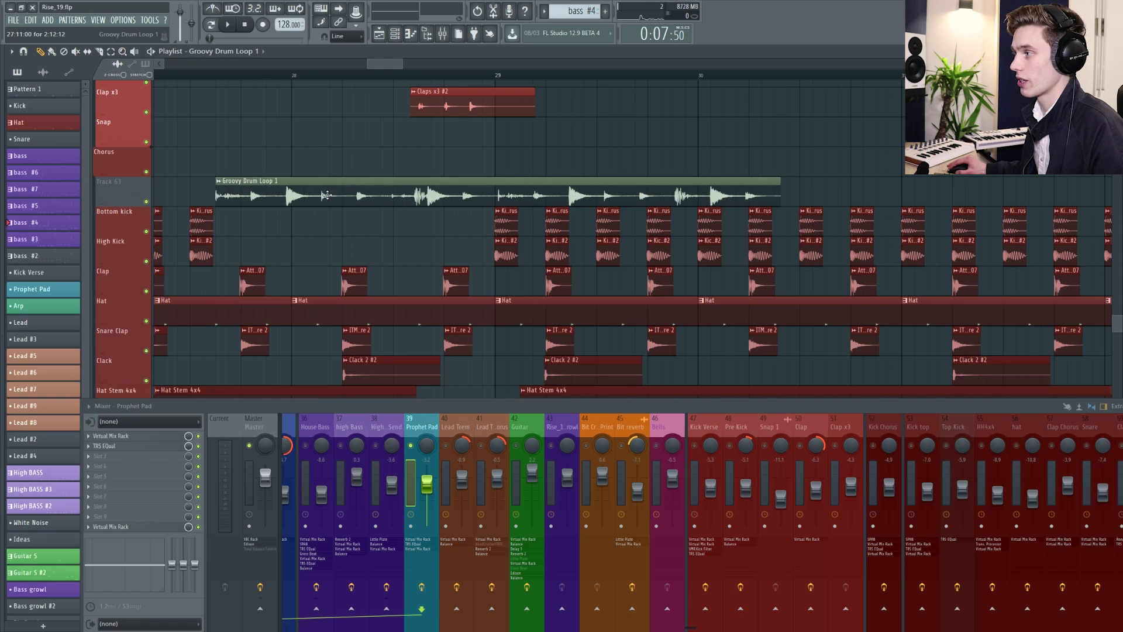
# Rename Track 63 to 'Drum Loop' and colour it red
pyautogui.rightClick(122, 179)
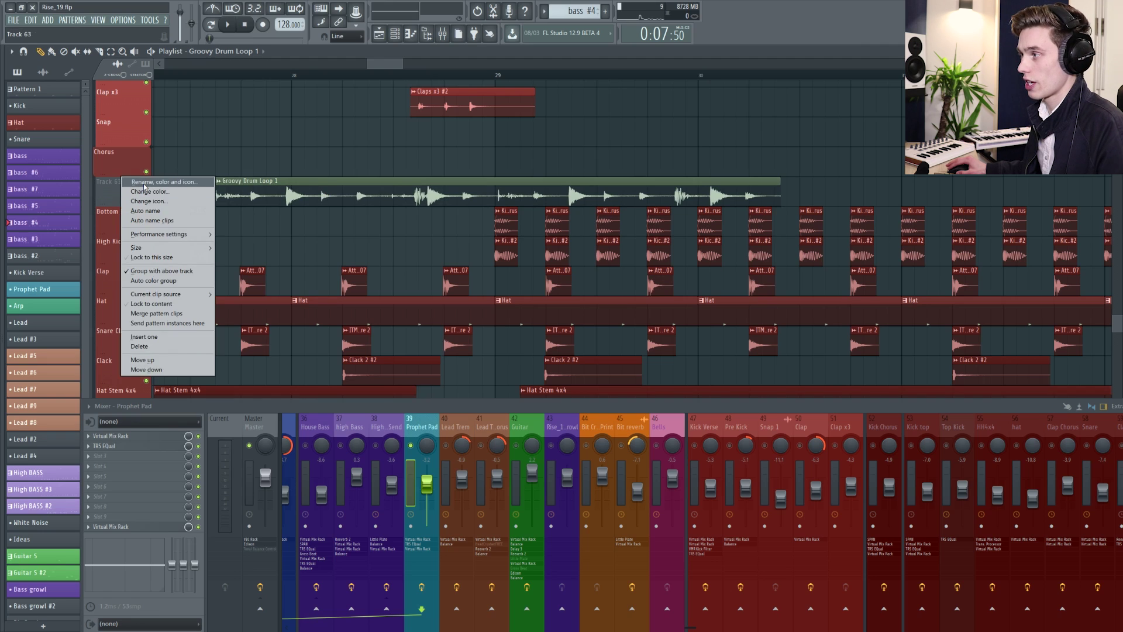
pyautogui.click(145, 182)
pyautogui.write('Drum Loo')
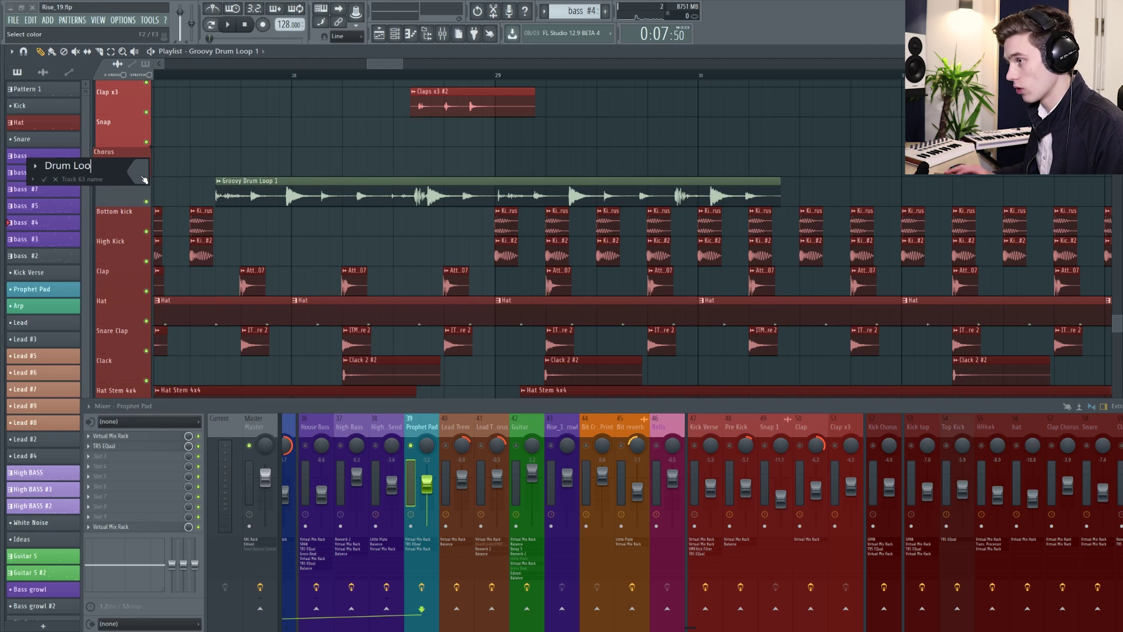
pyautogui.write('p')
pyautogui.click(144, 179)
pyautogui.click(157, 243)
pyautogui.press('Return')
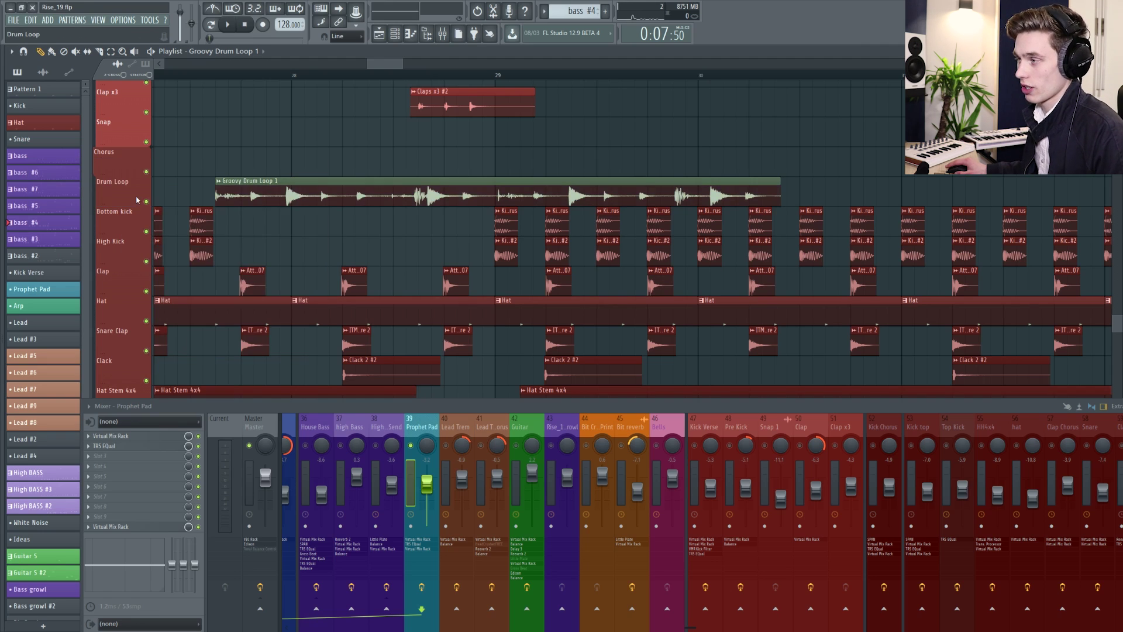
# Auto-name the Drum Loop track's clips to match the track name
pyautogui.rightClick(133, 185)
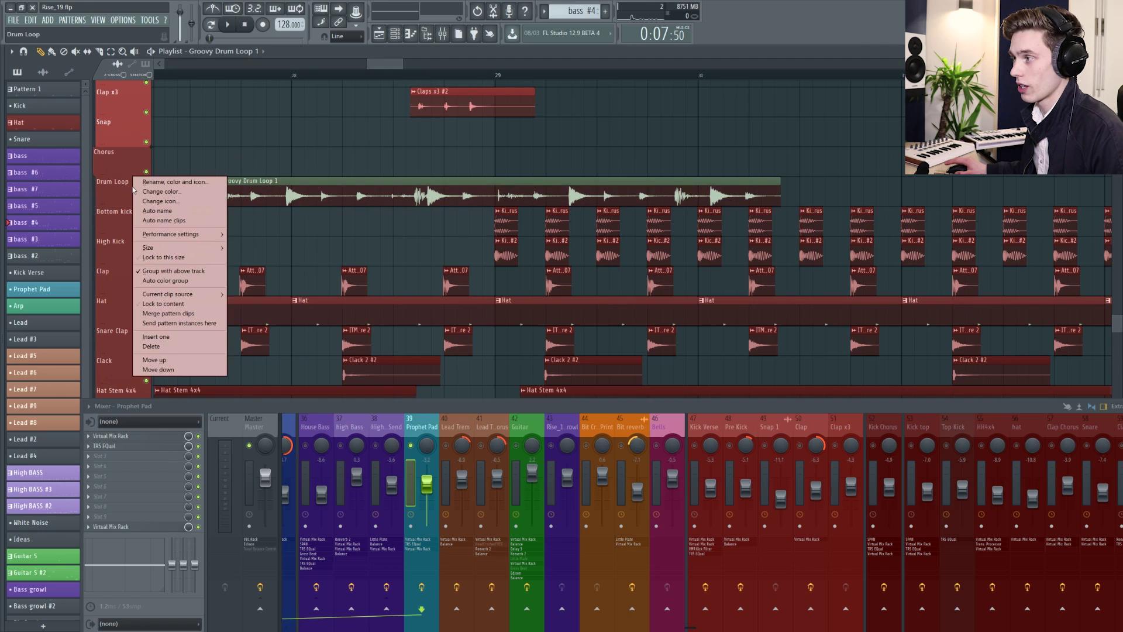
pyautogui.click(160, 219)
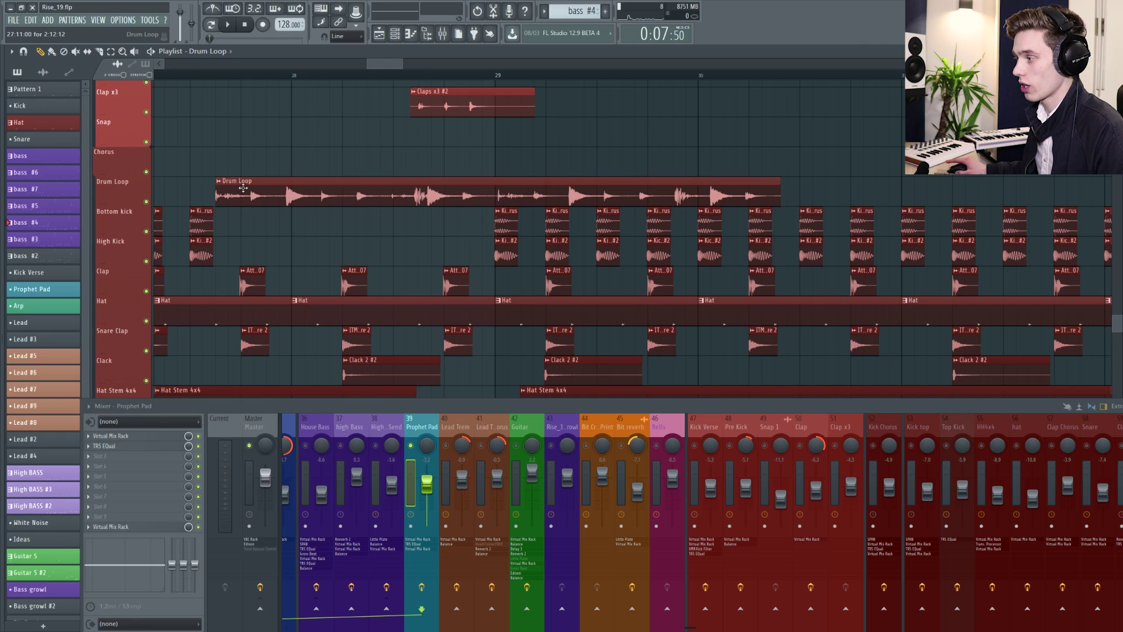
pyautogui.hscroll(10, 543, 427)
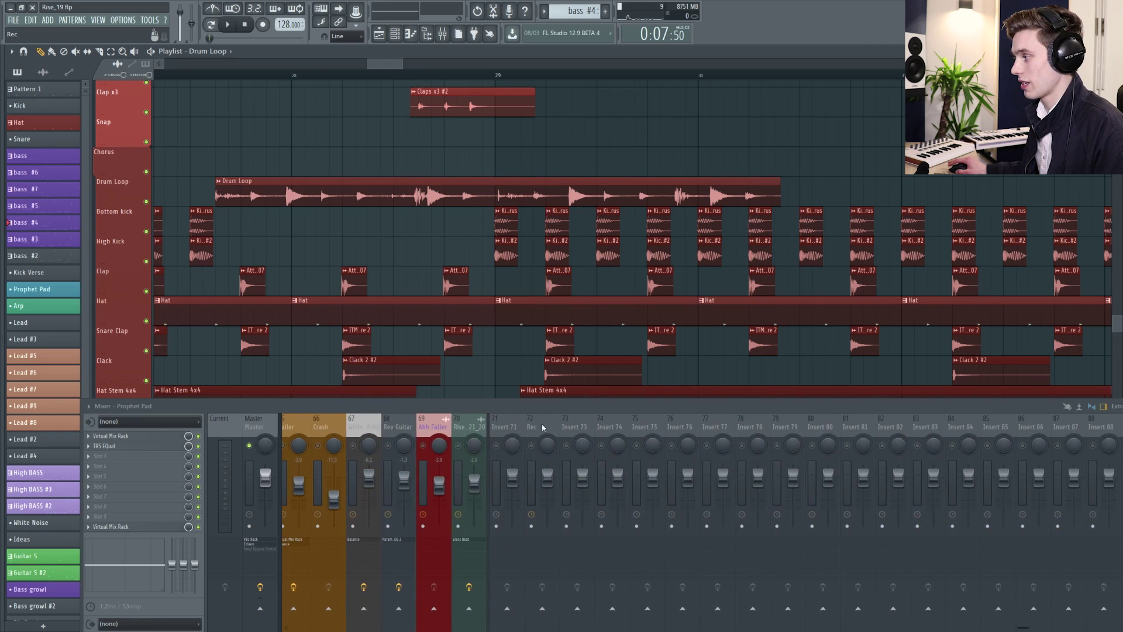
# Link the selected Drum Loop channel to mixer insert 73 with Ctrl+L
pyautogui.click(573, 426)
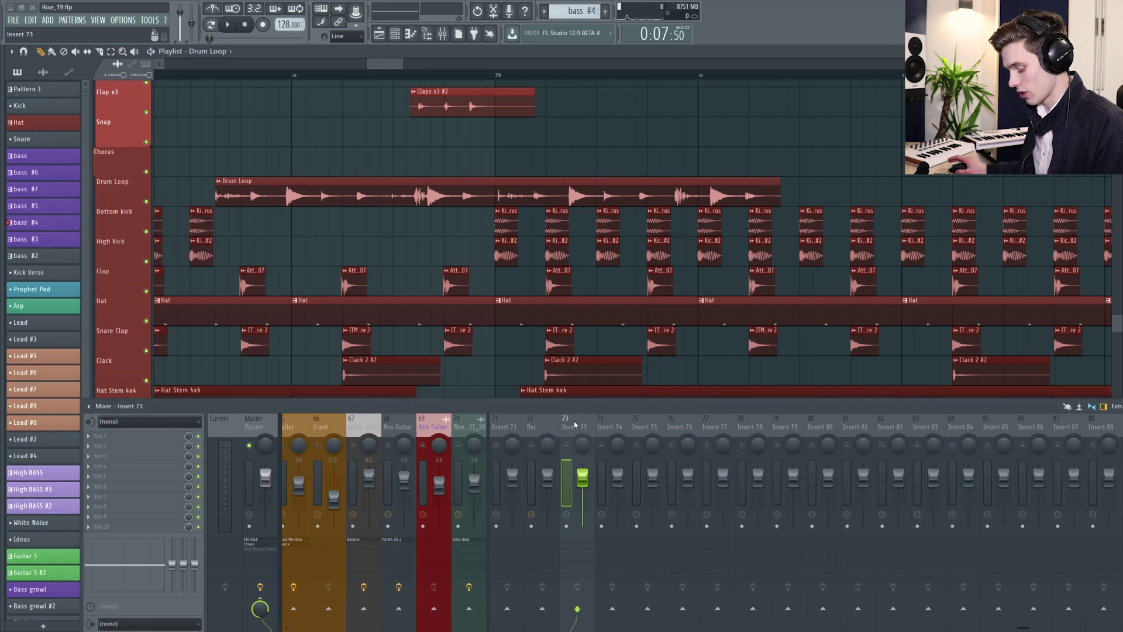
pyautogui.hotkey('ctrl', 'l')
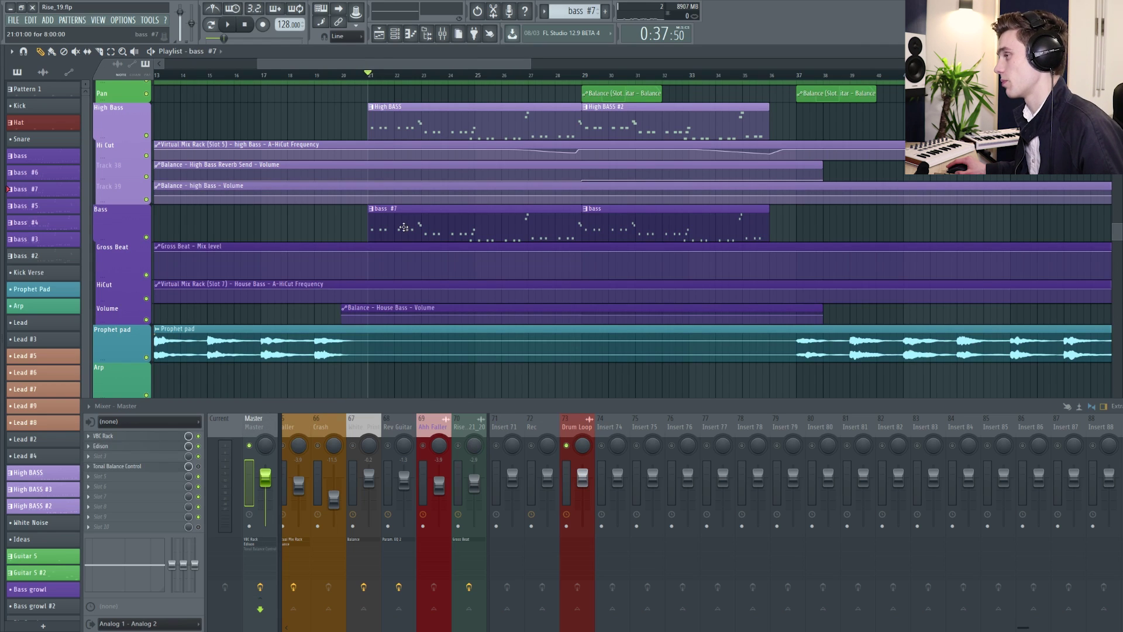
# From the Picker panel's pattern list, quick render the bass #7 pattern as an audio clip
pyautogui.scroll(1, 401, 230)
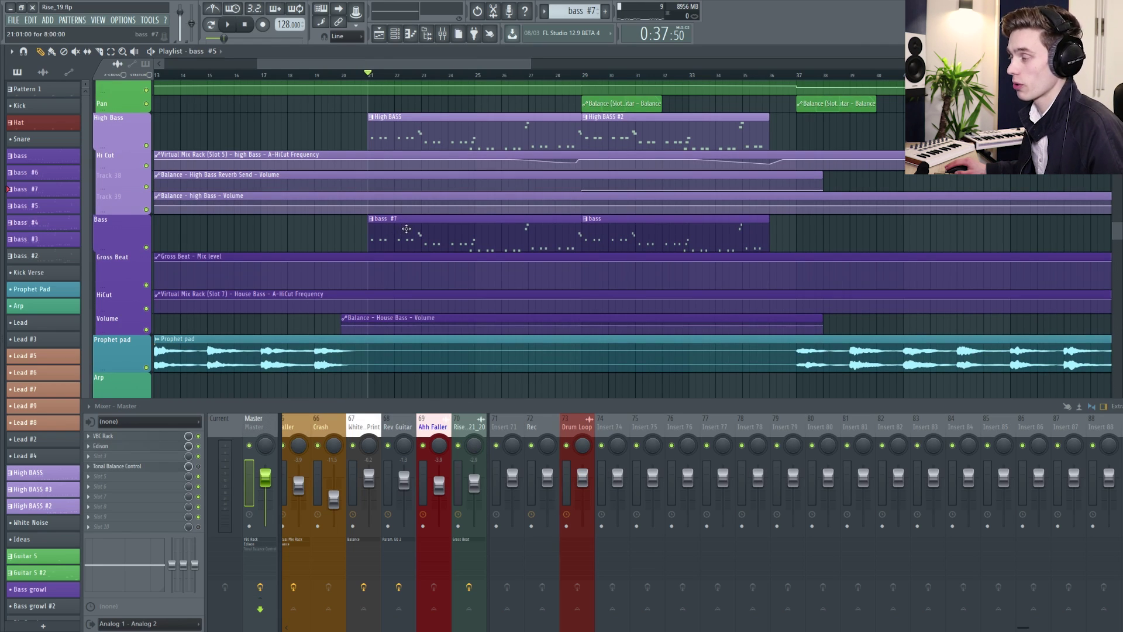
pyautogui.rightClick(36, 191)
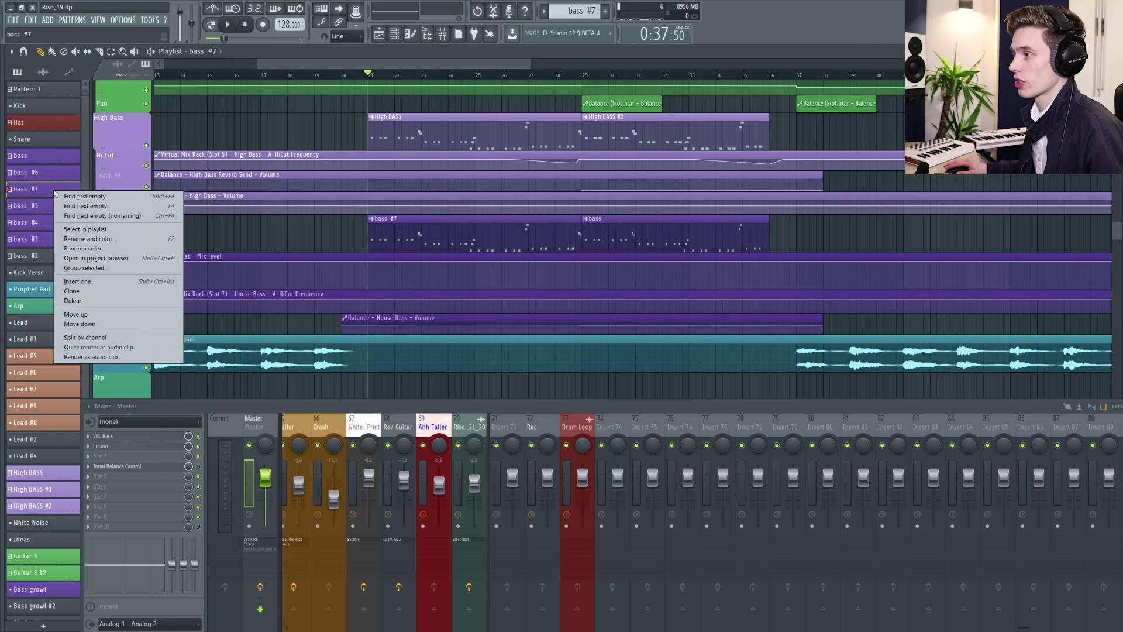
pyautogui.click(38, 196)
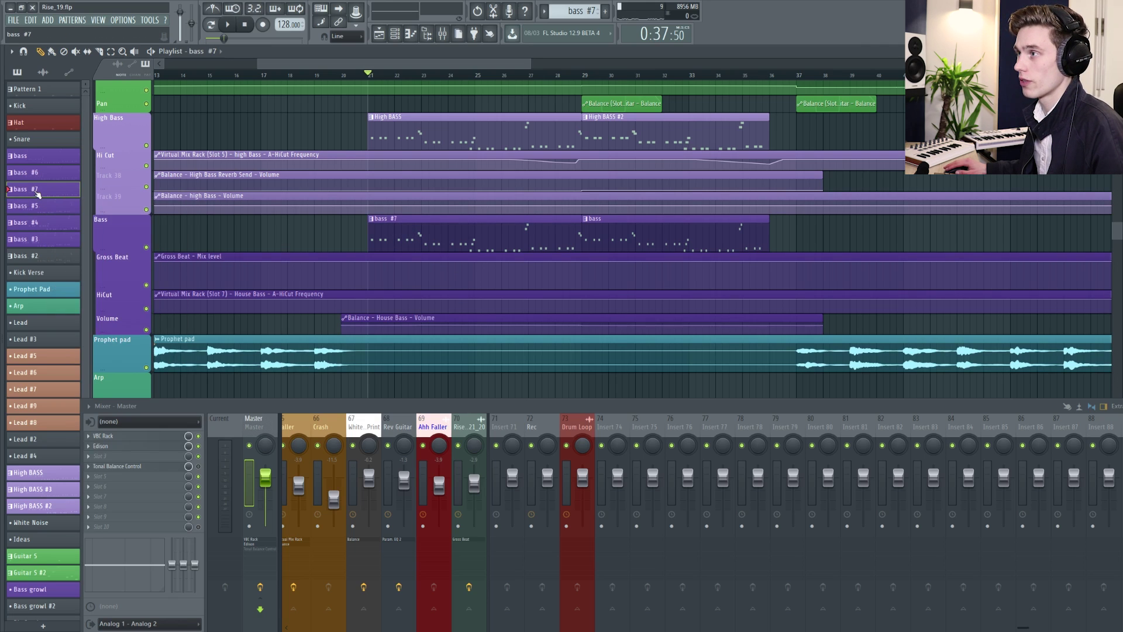
pyautogui.click(12, 52)
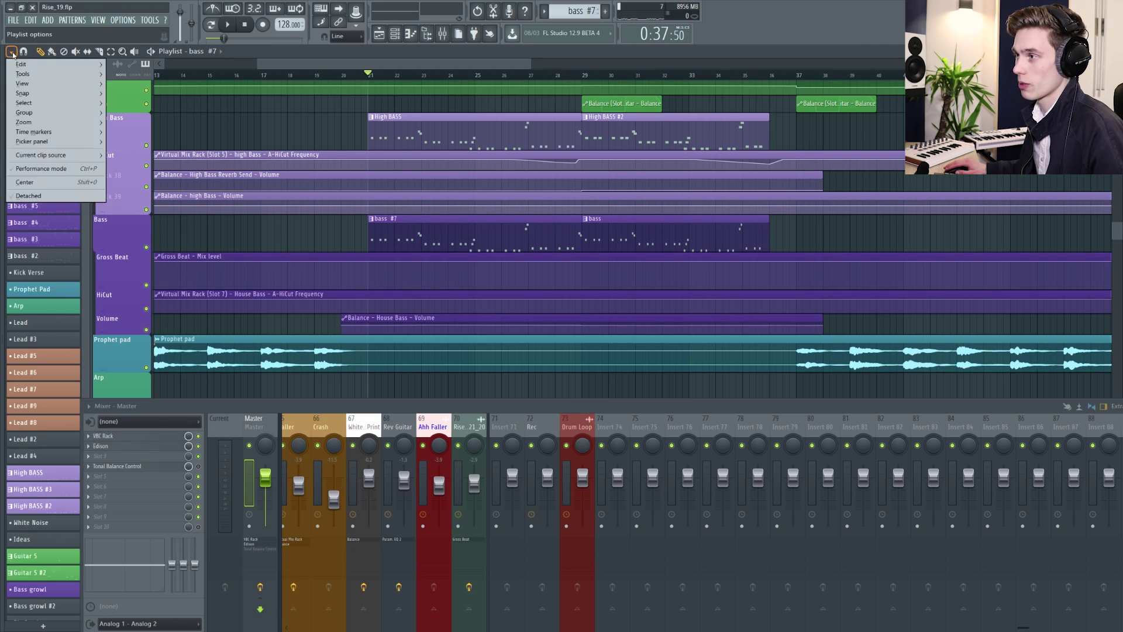
pyautogui.moveTo(43, 144)
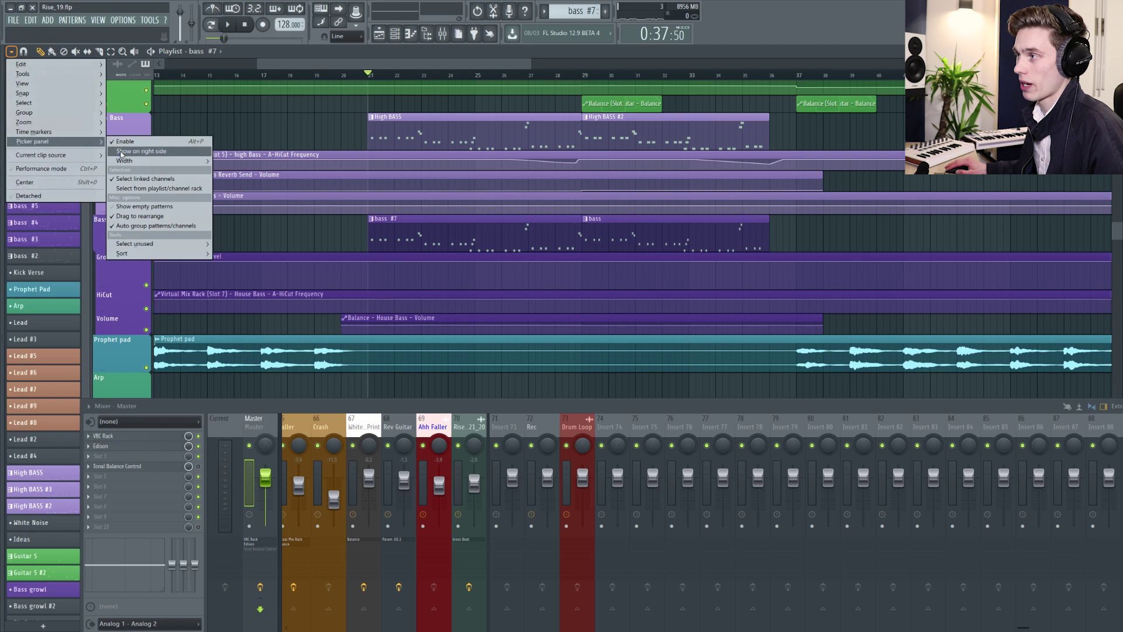
pyautogui.click(111, 210)
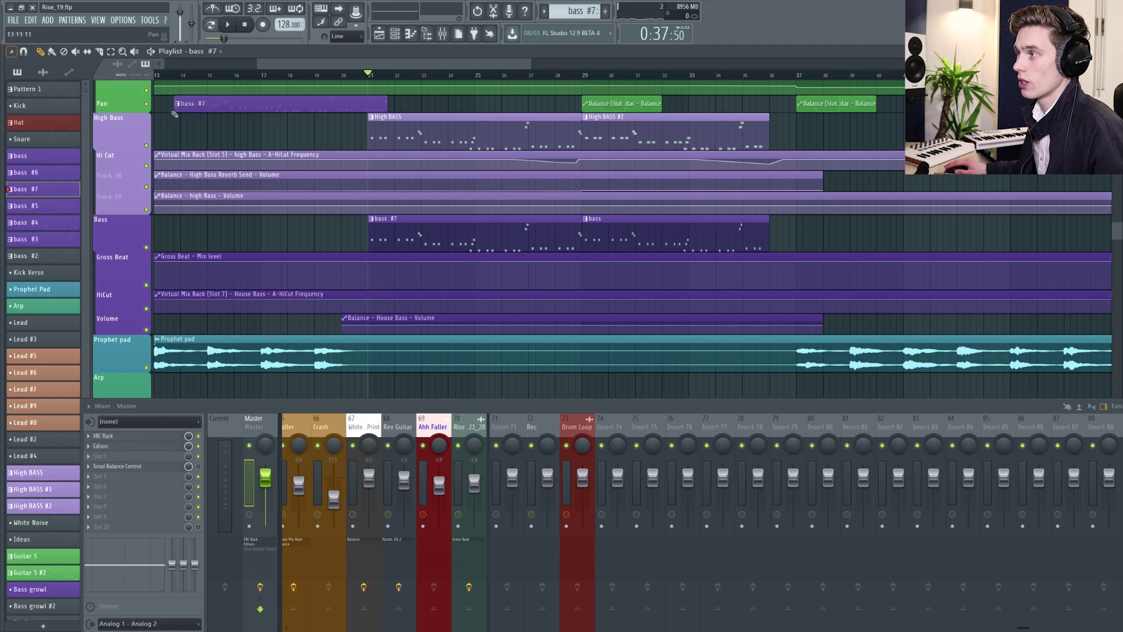
pyautogui.rightClick(48, 195)
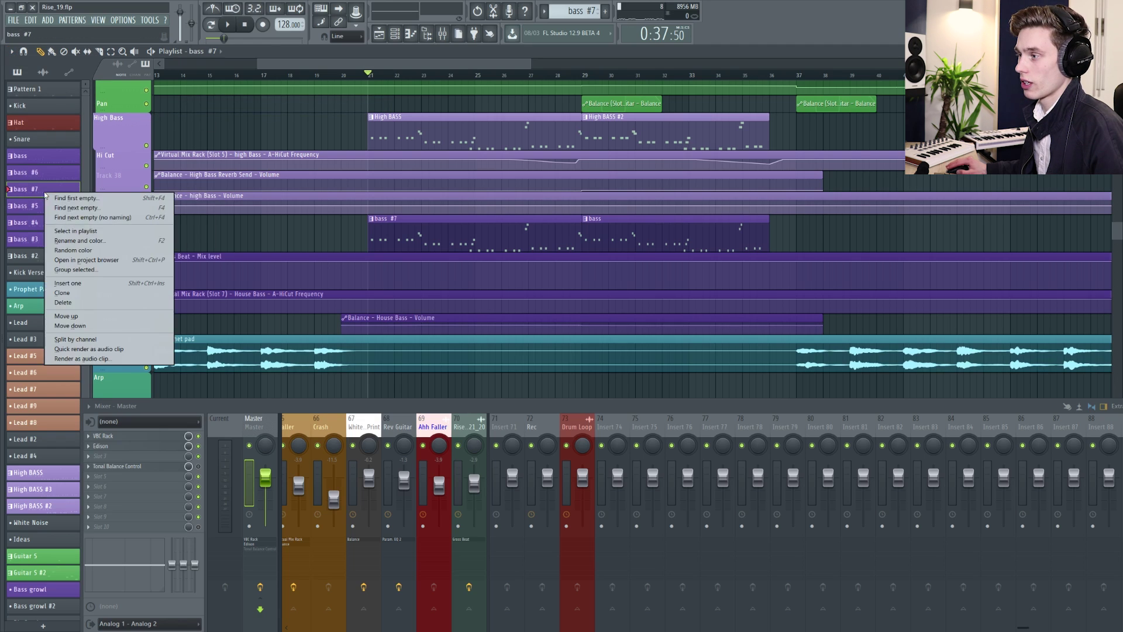
pyautogui.click(91, 349)
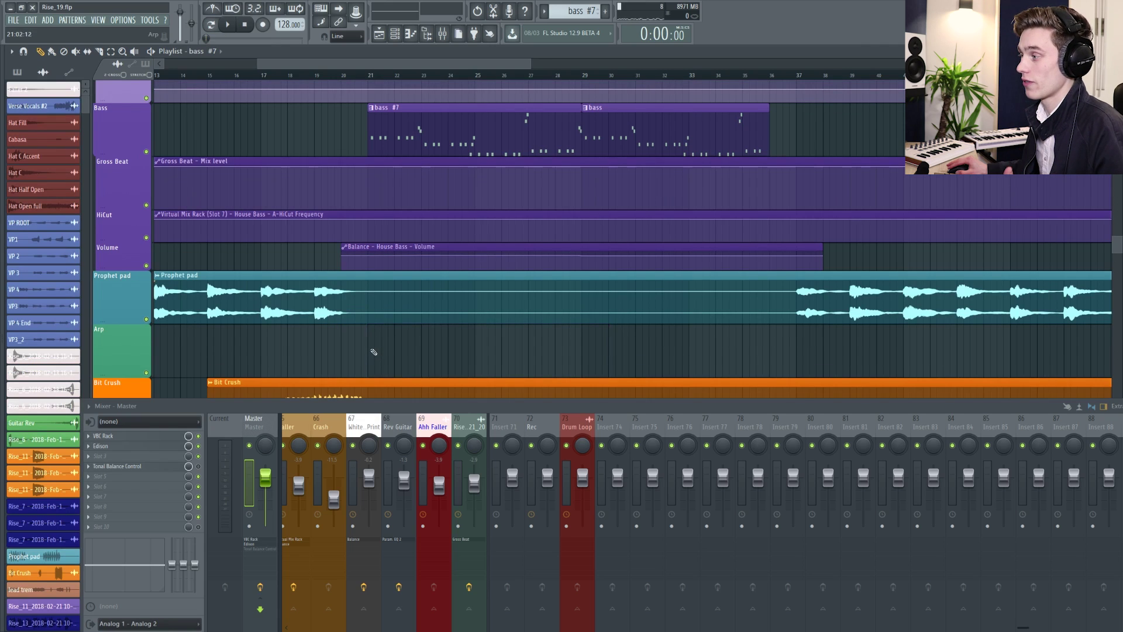
# Place the rendered bass #7 audio near bar 21 and mute then unmute the Bass pattern clip
pyautogui.click(371, 346)
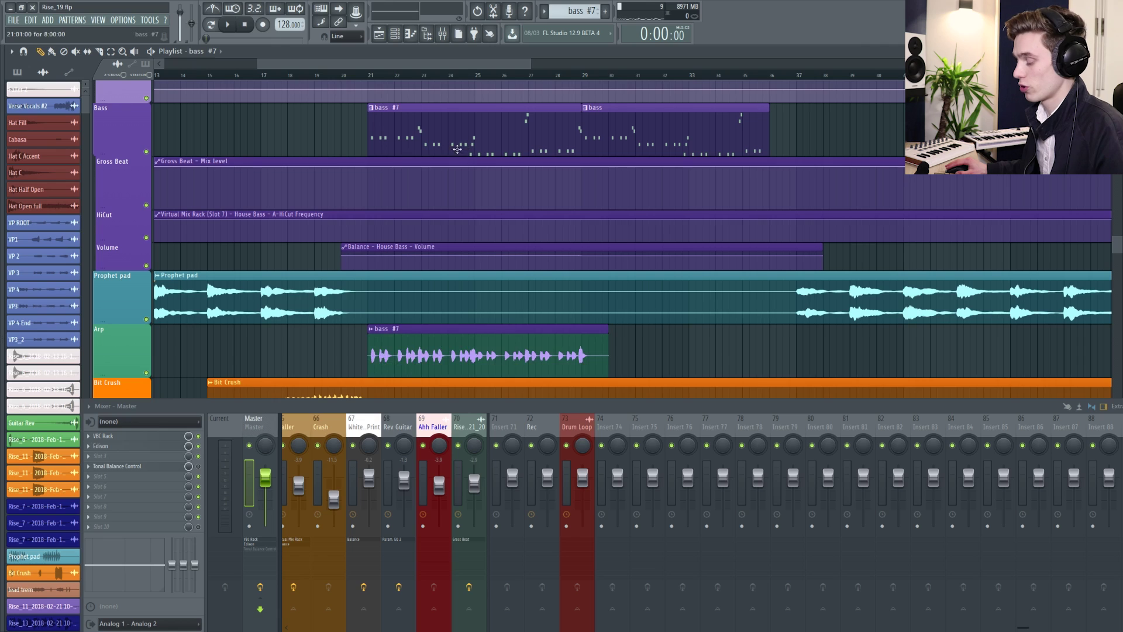
pyautogui.press('t')
pyautogui.click(402, 132)
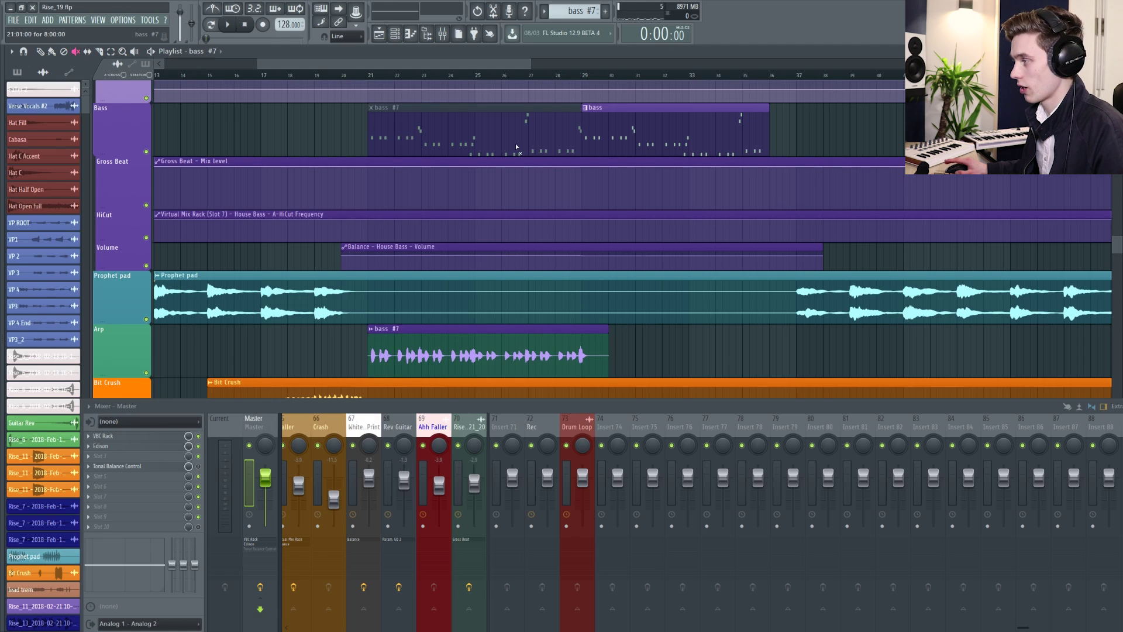
pyautogui.click(392, 133)
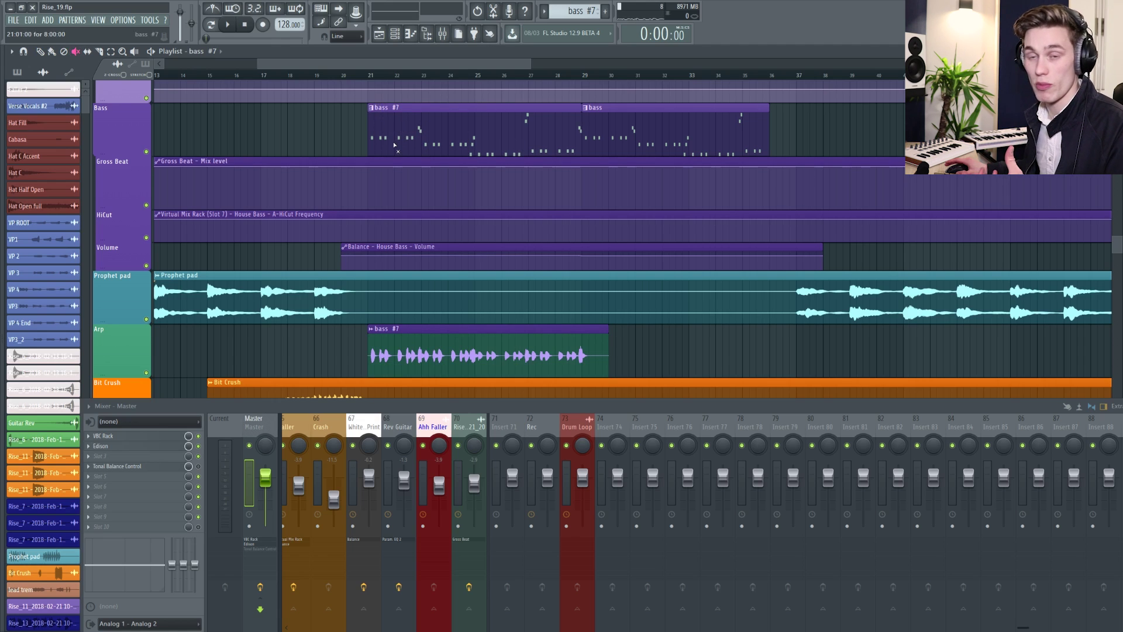
pyautogui.press('p')
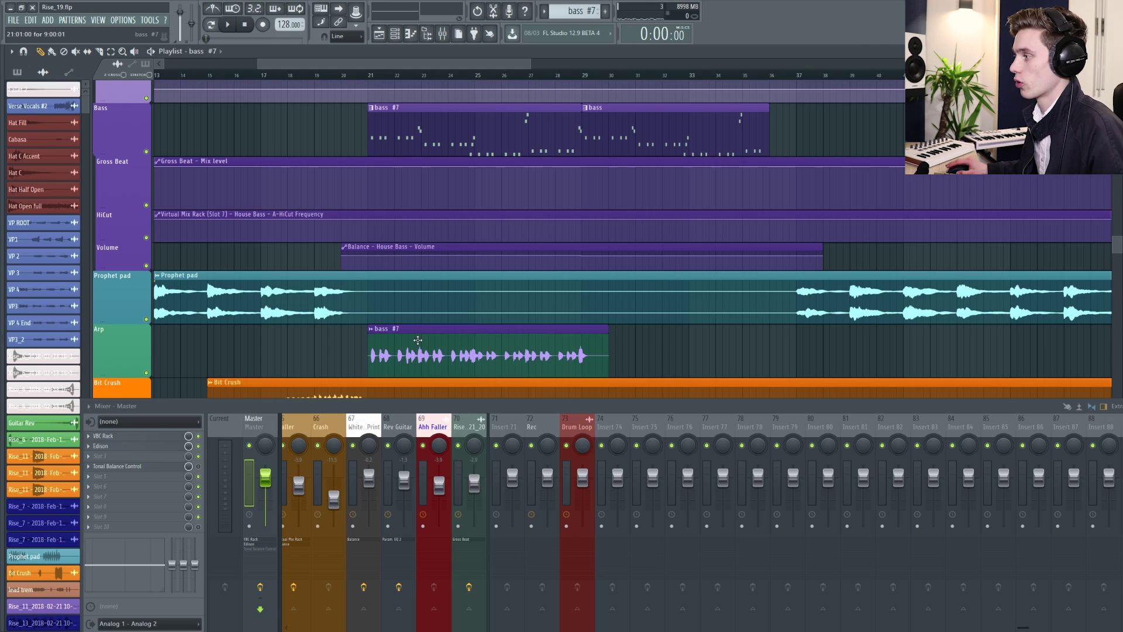
# Delete the bass #7 pattern clip, move the rendered audio onto Bass, then remove it
pyautogui.rightClick(415, 129)
pyautogui.moveTo(418, 345)
pyautogui.mouseDown()
pyautogui.moveTo(415, 105)
pyautogui.moveTo(409, 141)
pyautogui.mouseUp()
pyautogui.doubleClick(410, 146)
pyautogui.click(350, 90)
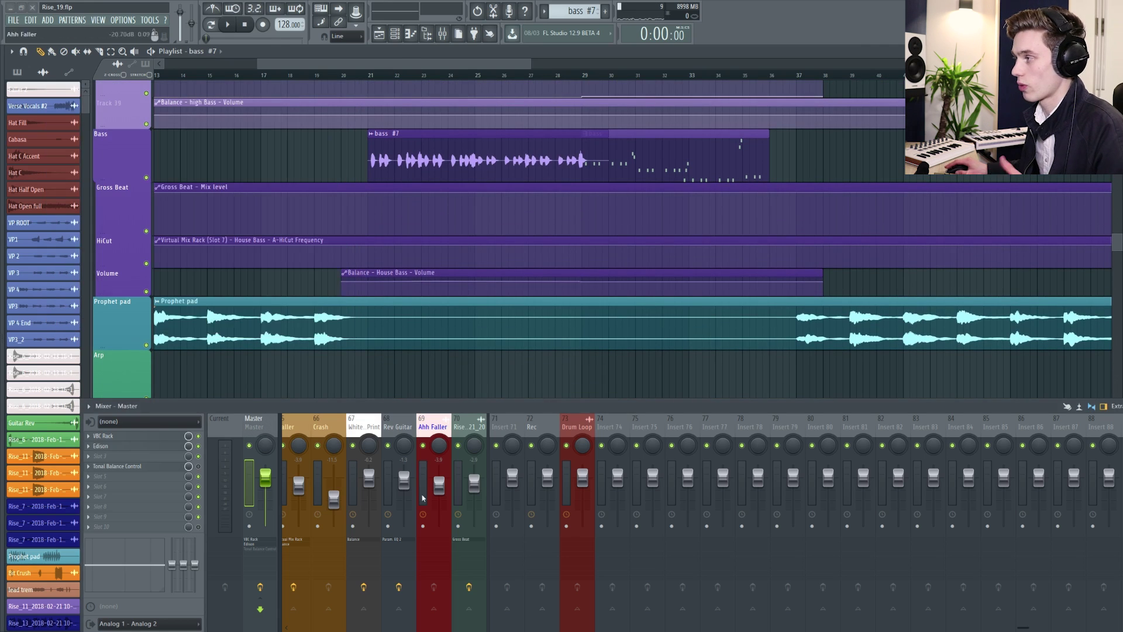
pyautogui.rightClick(423, 153)
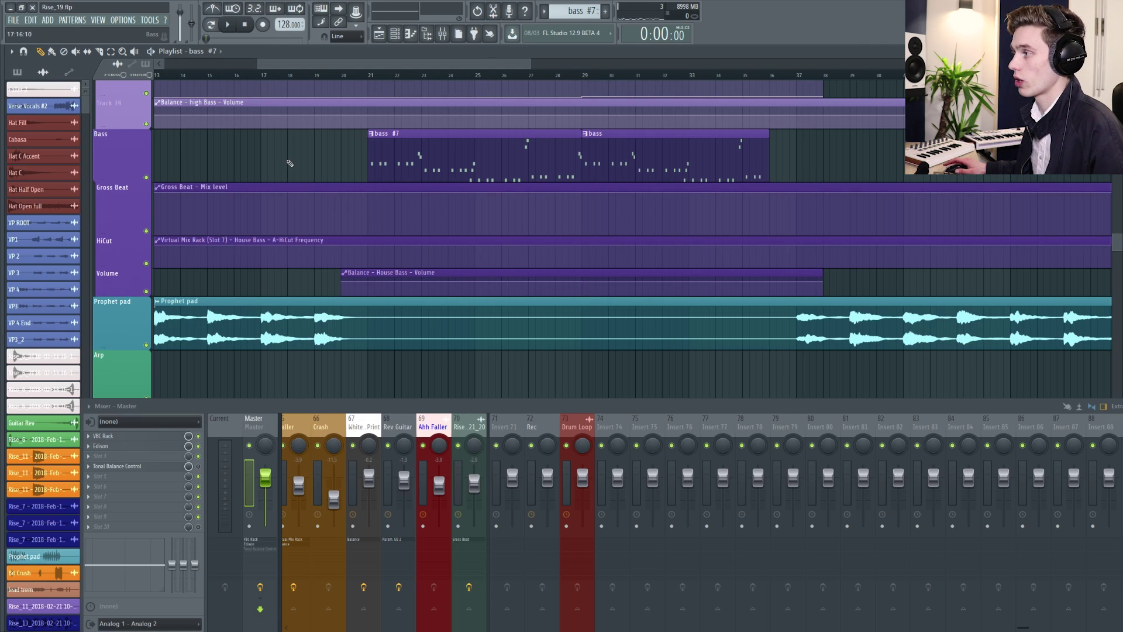
# Zoom the Playlist in on bars 19–29 and the Chorus drum clips, then back out
pyautogui.scroll(-5, 297, 160)
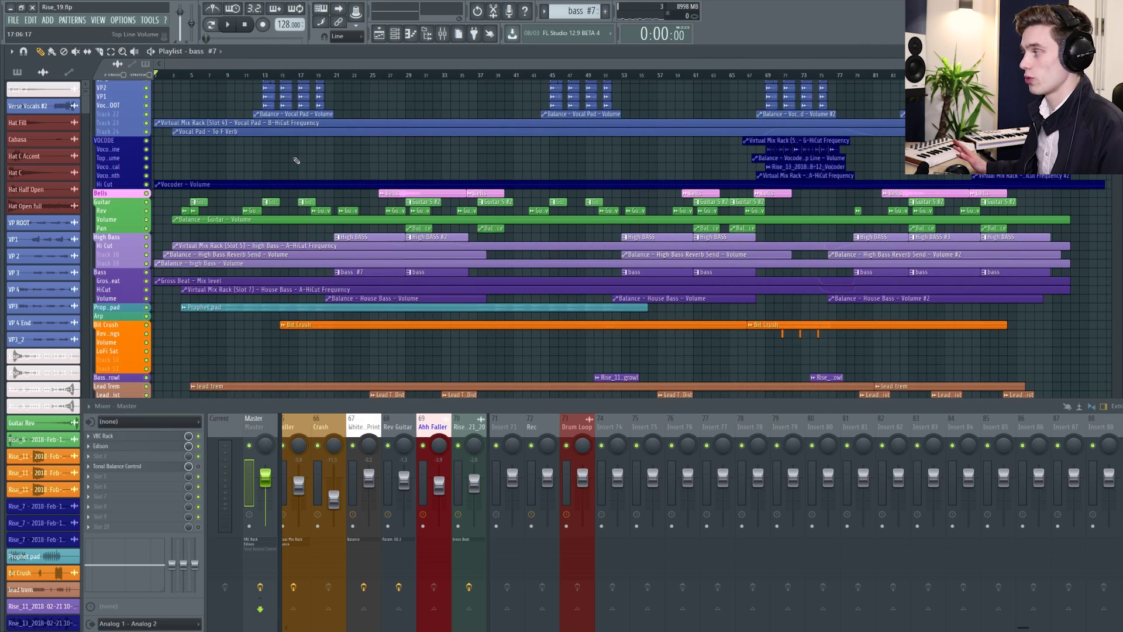
pyautogui.scroll(2, 371, 192)
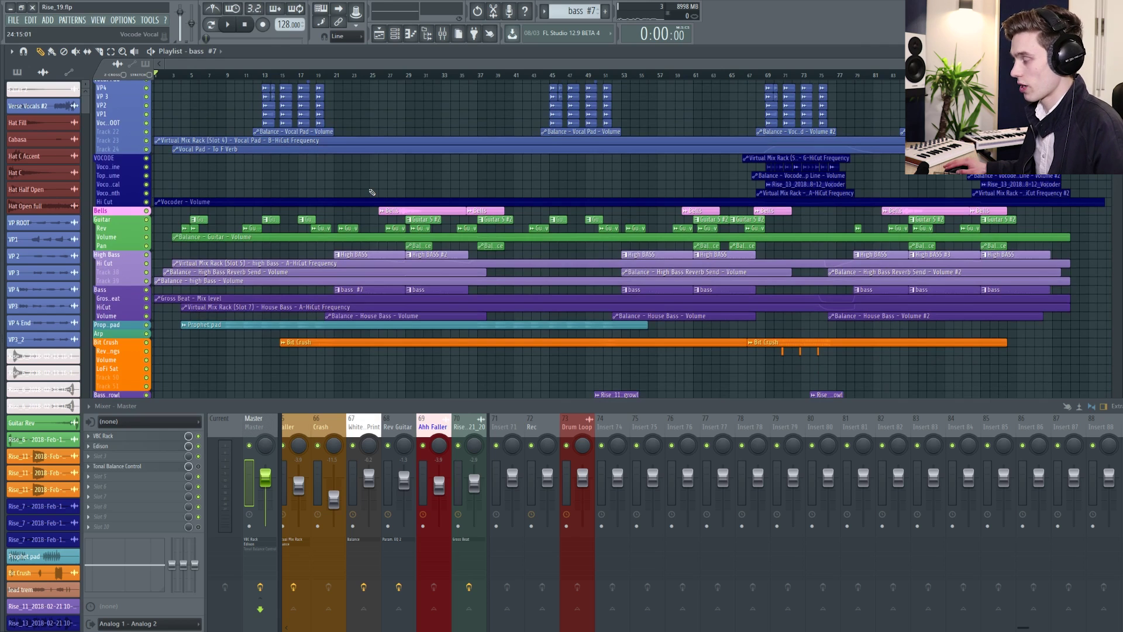
pyautogui.moveTo(321, 181); pyautogui.dragTo(497, 345)
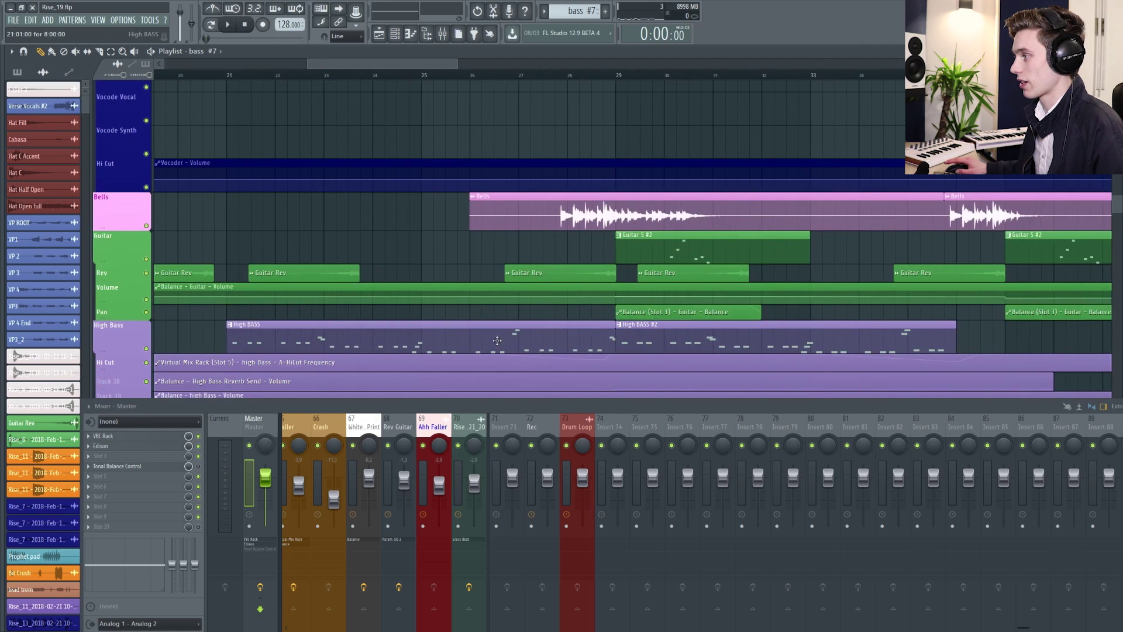
pyautogui.keyDown('ctrl'); pyautogui.rightClick(455, 260); pyautogui.keyUp('ctrl')
pyautogui.scroll(-8, 398, 252)
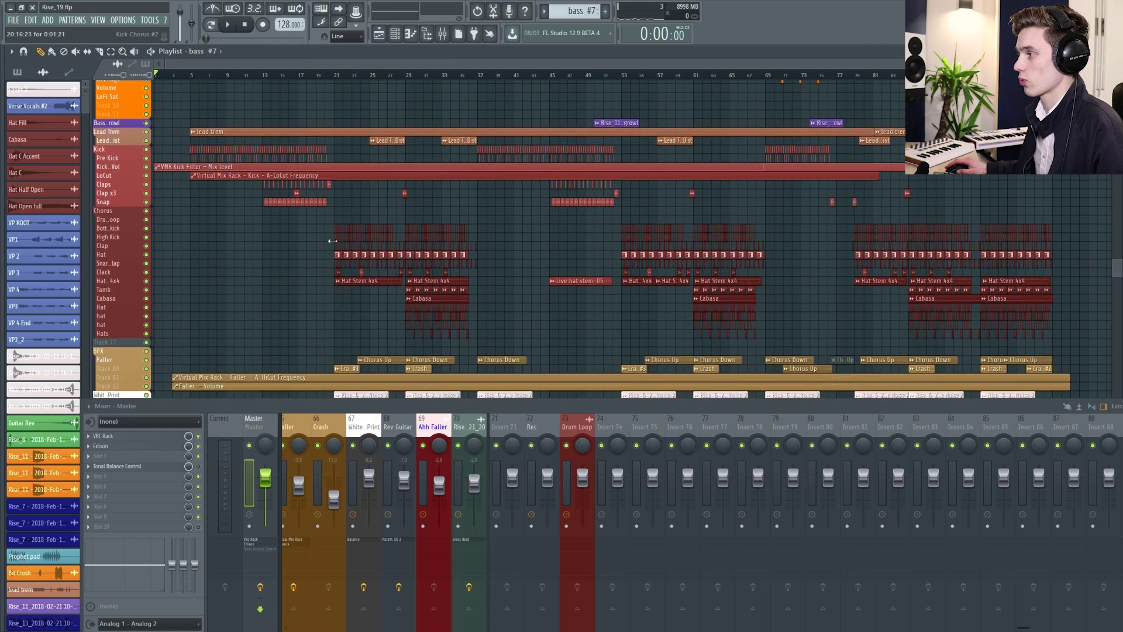
pyautogui.moveTo(329, 215); pyautogui.dragTo(483, 343)
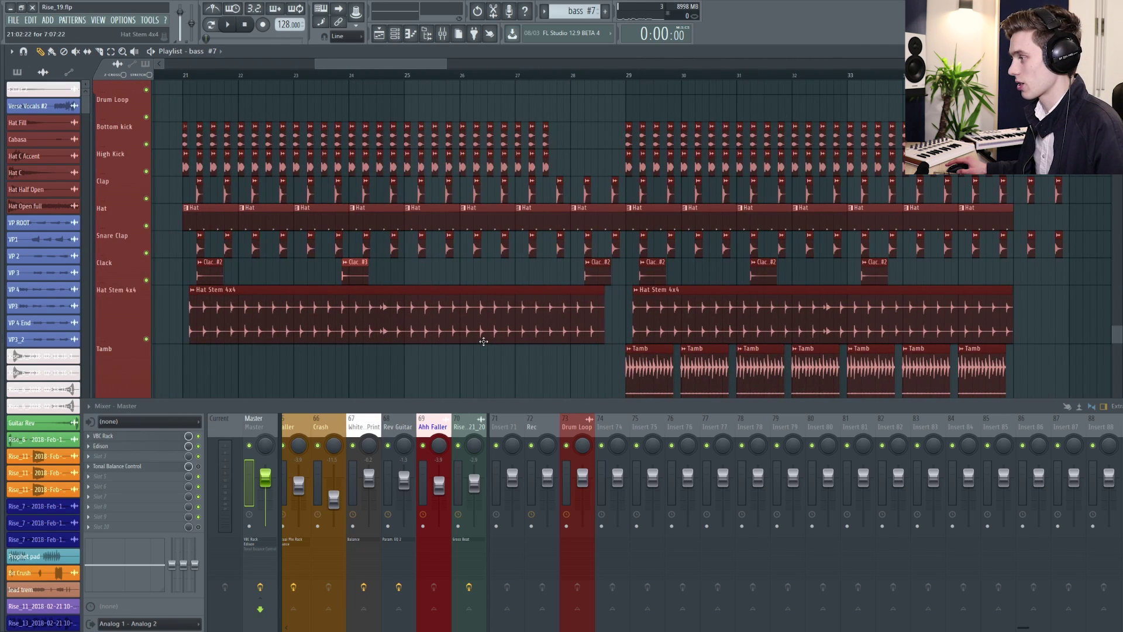
pyautogui.keyDown('ctrl'); pyautogui.rightClick(483, 342); pyautogui.keyUp('ctrl')
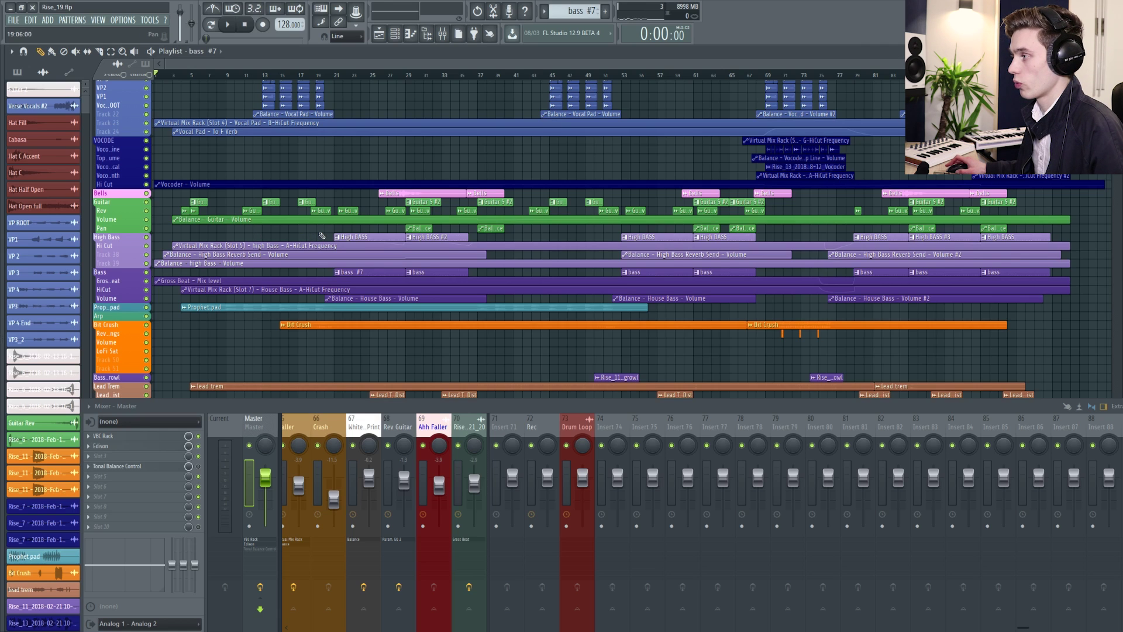
# Scroll and pan the Playlist to review the Bass track's bass #7 and bass clips
pyautogui.scroll(10, 322, 235)
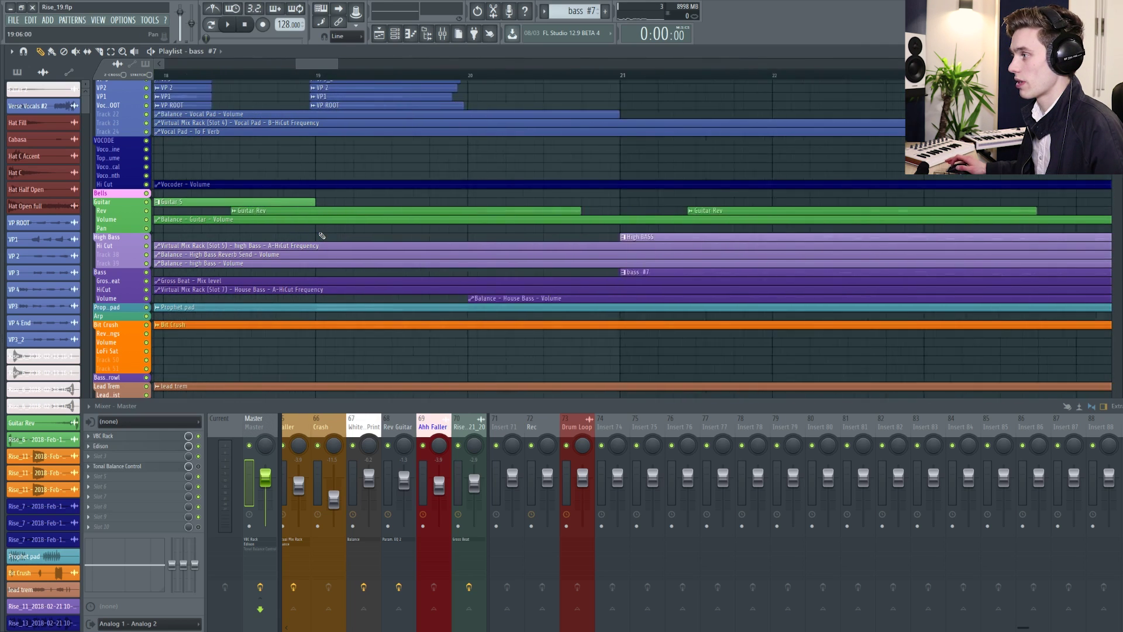
pyautogui.scroll(-10, 322, 236)
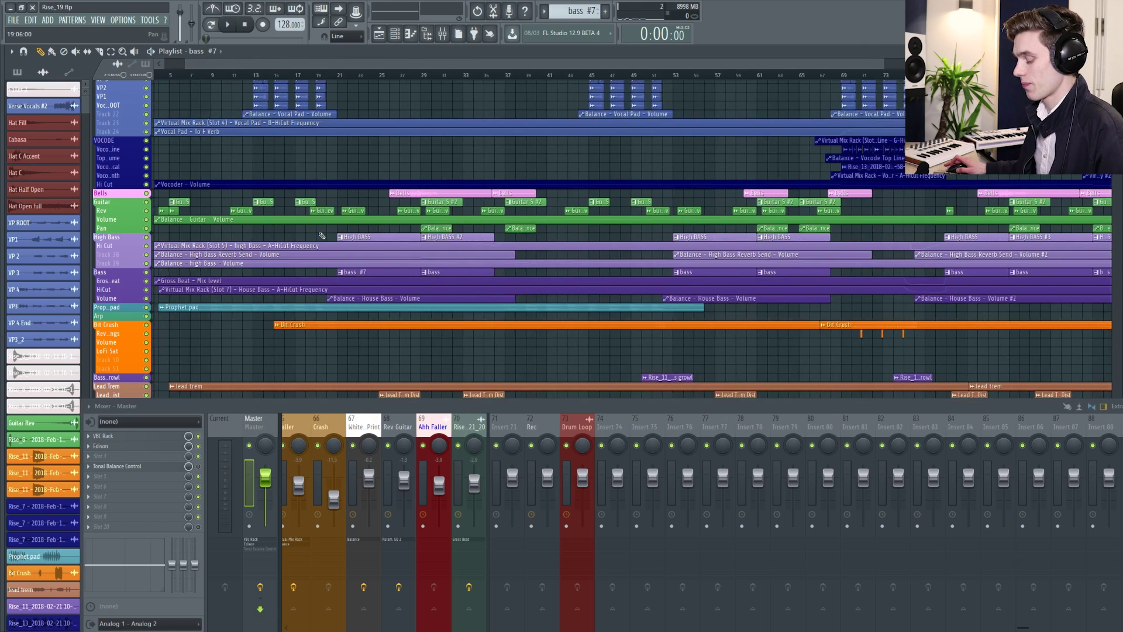
pyautogui.scroll(3, 259, 240)
pyautogui.scroll(-3, 260, 240)
pyautogui.scroll(3, 410, 234)
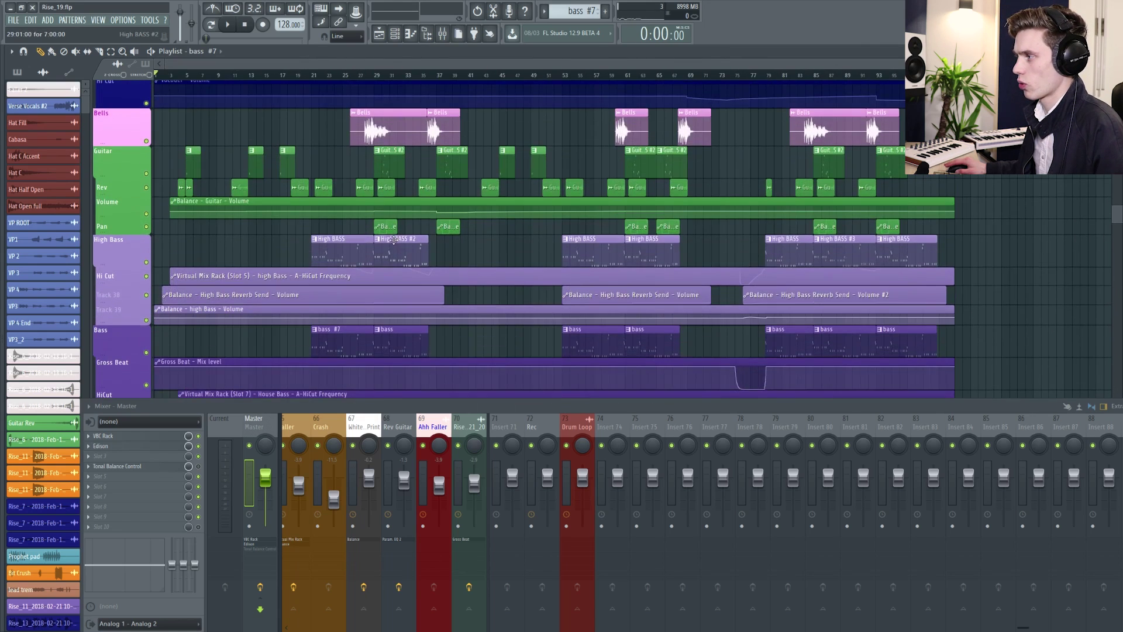
pyautogui.scroll(5, 409, 234)
pyautogui.moveTo(422, 64)
pyautogui.mouseDown()
pyautogui.moveTo(335, 64)
pyautogui.moveTo(407, 66)
pyautogui.mouseUp()
pyautogui.moveTo(1117, 216); pyautogui.dragTo(1117, 221)
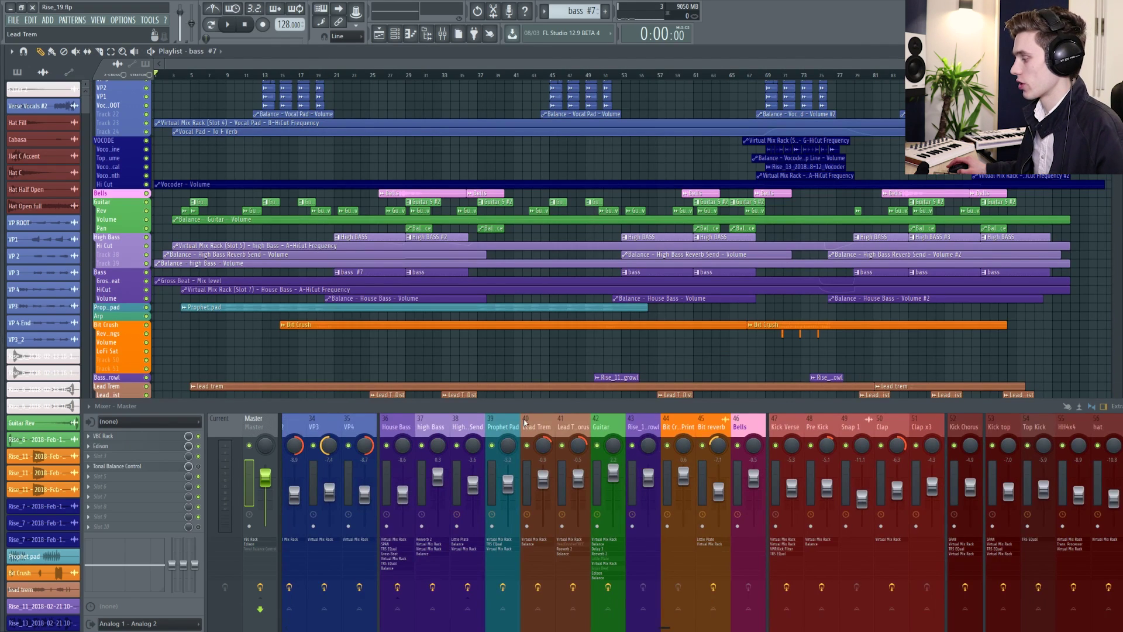
# On the Prophet Pad insert, drag TRS EQual to sit ahead of Virtual Mix Rack
pyautogui.click(525, 425)
pyautogui.click(506, 433)
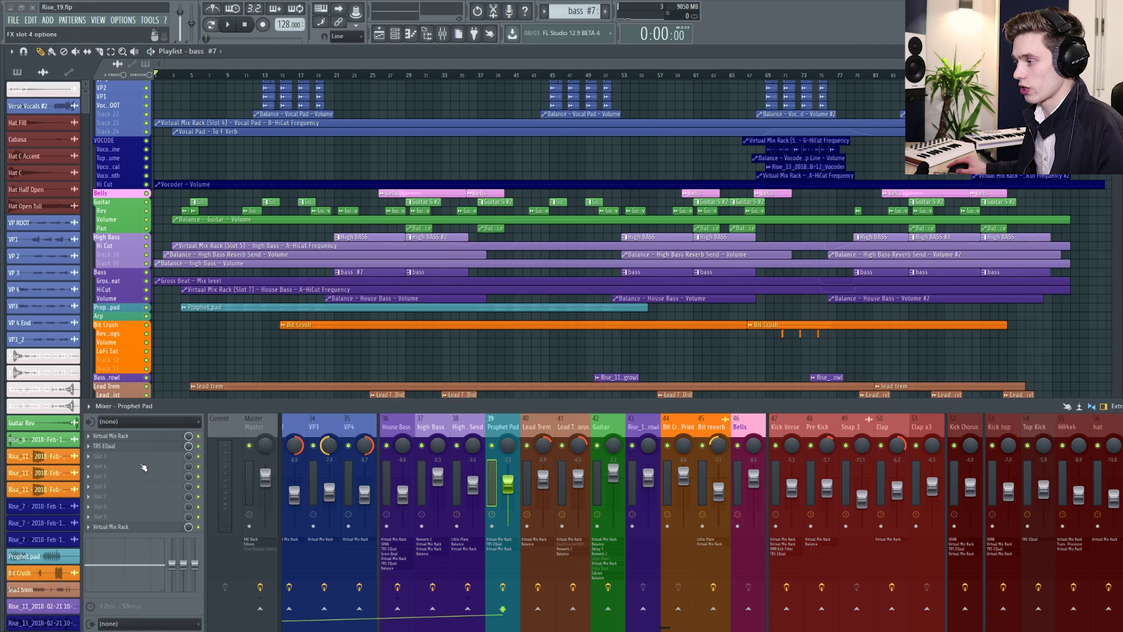
pyautogui.click(92, 449)
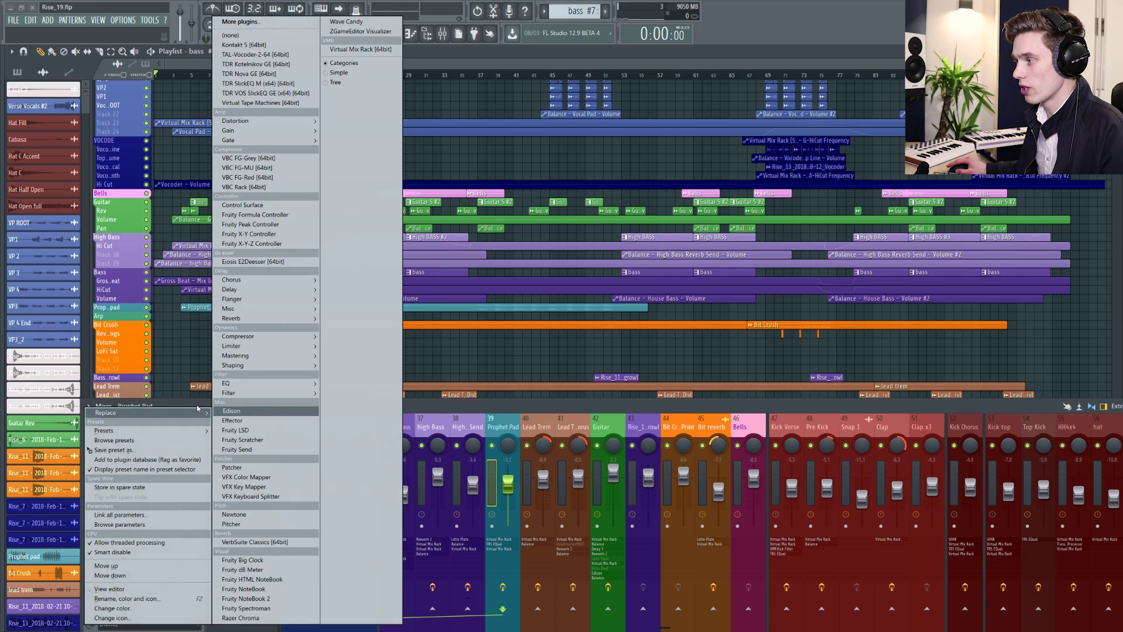
pyautogui.click(197, 405)
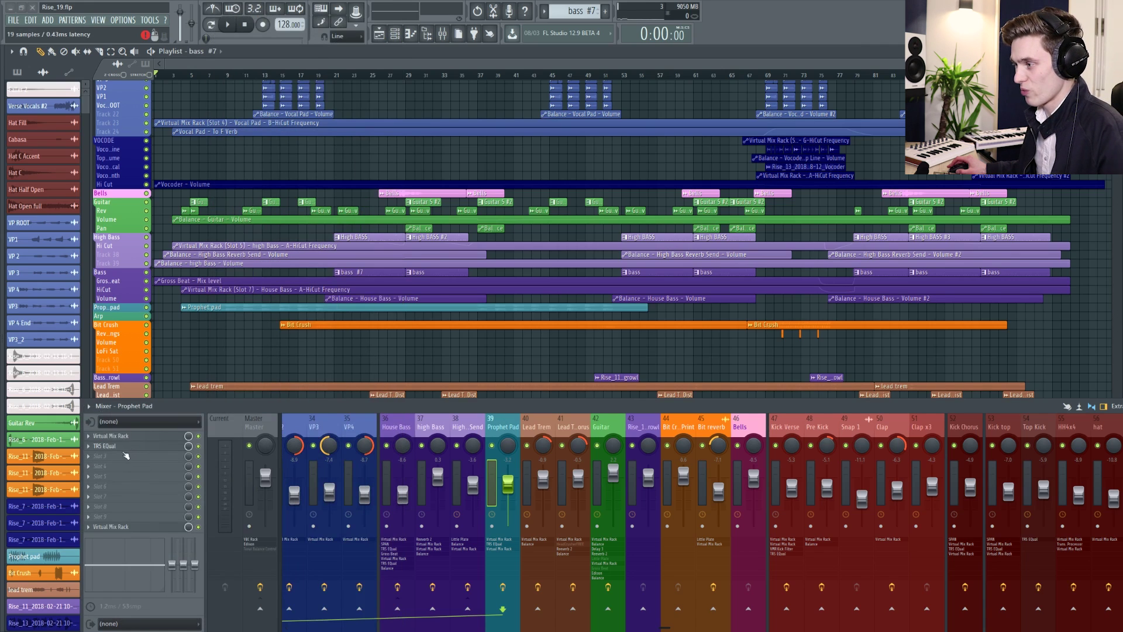
pyautogui.moveTo(145, 450); pyautogui.dragTo(144, 442)
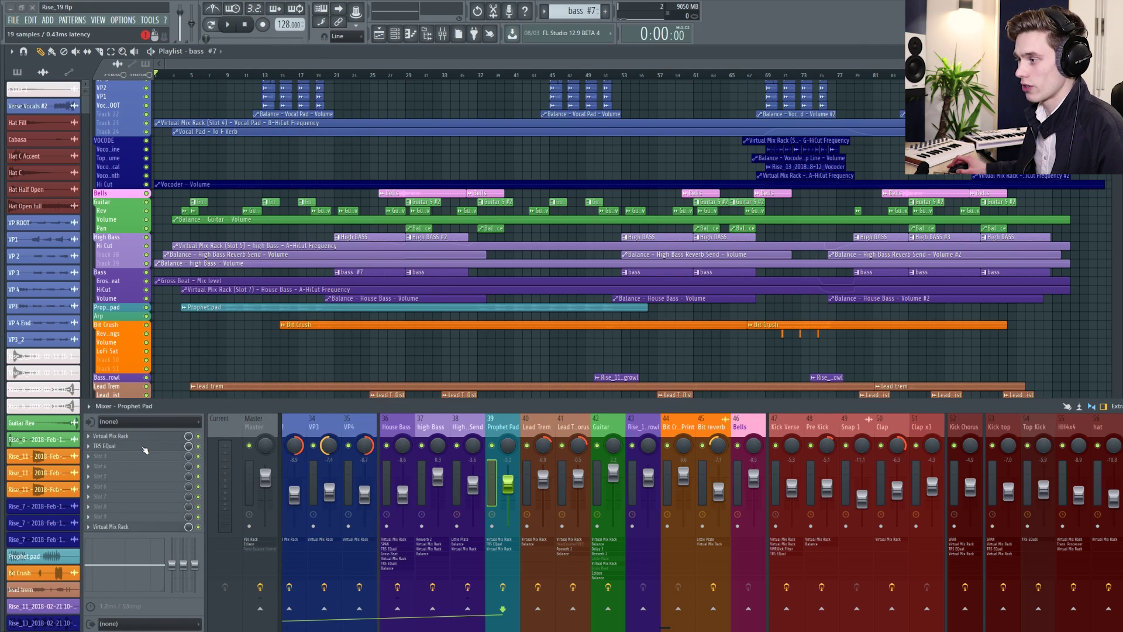
pyautogui.moveTo(144, 450)
pyautogui.mouseDown()
pyautogui.moveTo(144, 511)
pyautogui.moveTo(145, 439)
pyautogui.moveTo(145, 451)
pyautogui.mouseUp()
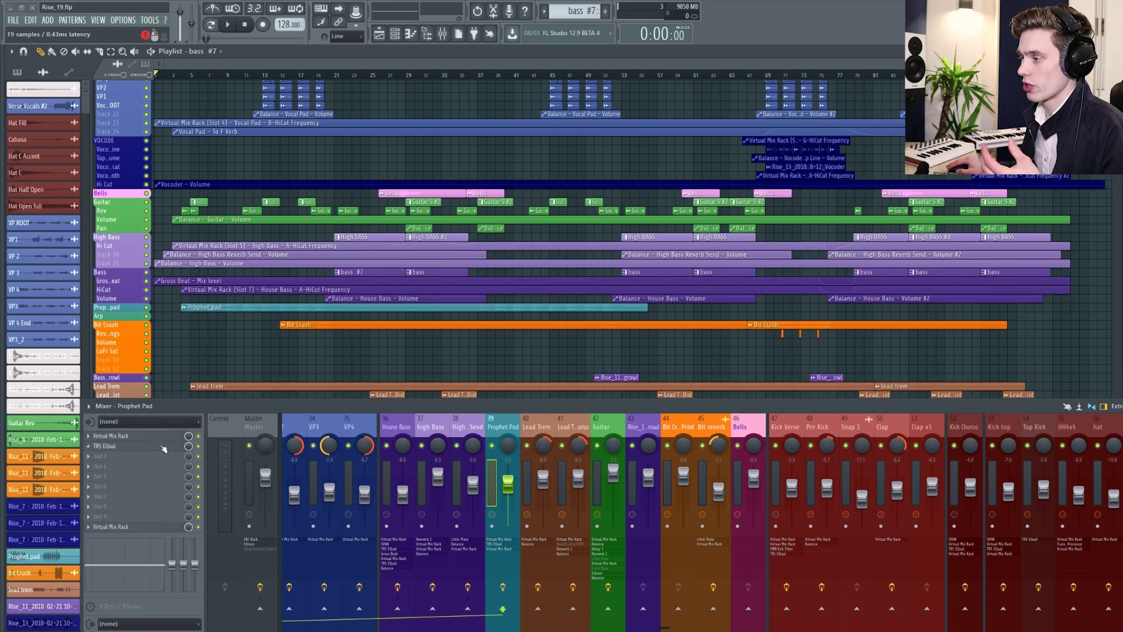
# Copy TRS EQual into effect slot 3 and onto the Bit Crush Print insert, then scroll onward
pyautogui.click(91, 449)
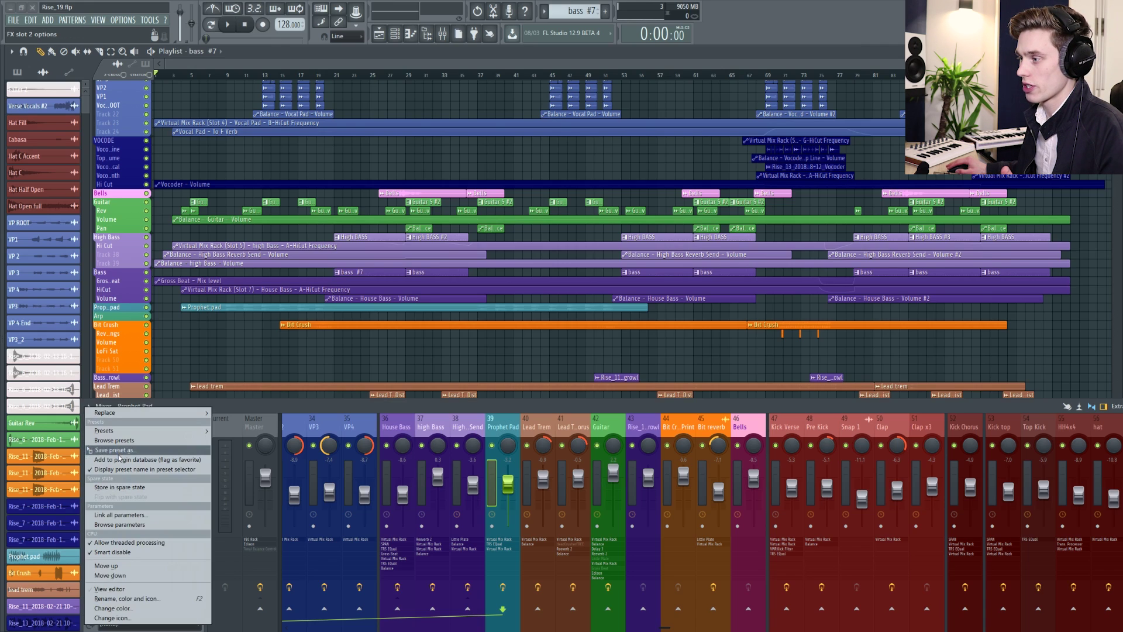
pyautogui.moveTo(111, 453)
pyautogui.mouseDown()
pyautogui.moveTo(234, 471)
pyautogui.moveTo(187, 455)
pyautogui.moveTo(108, 482)
pyautogui.moveTo(97, 502)
pyautogui.moveTo(97, 458)
pyautogui.mouseUp()
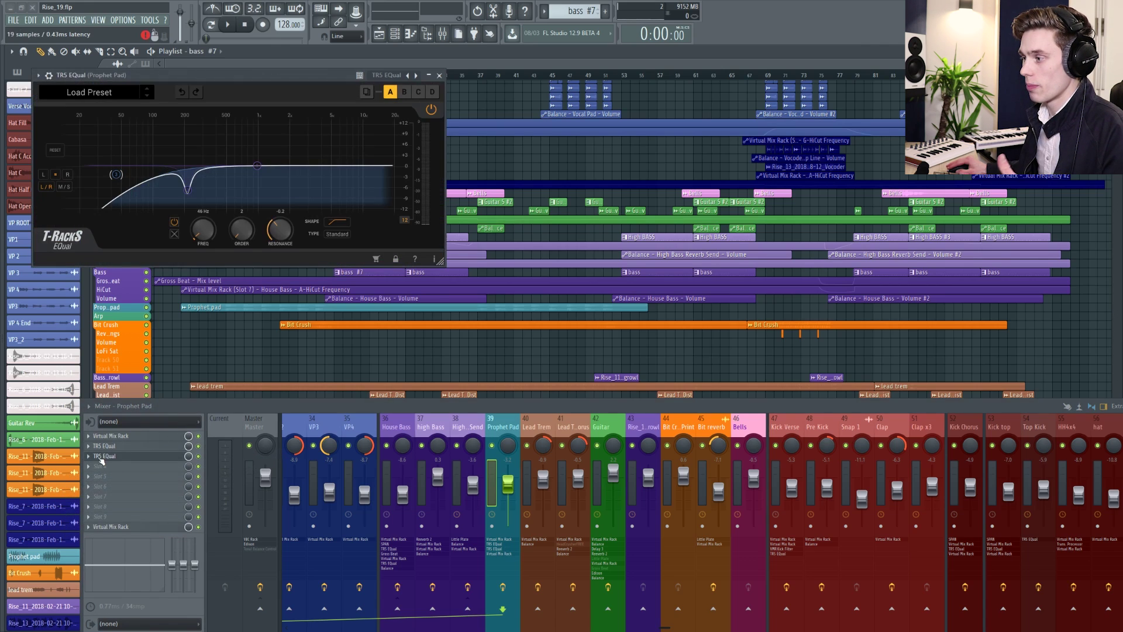
pyautogui.click(92, 460)
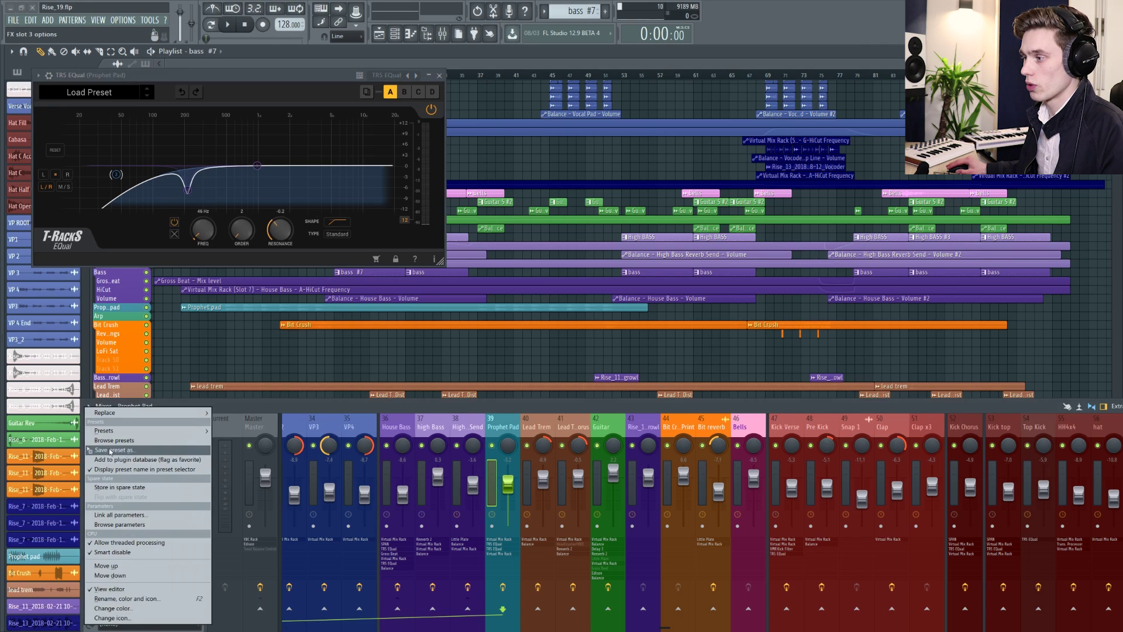
pyautogui.moveTo(111, 459); pyautogui.dragTo(681, 430)
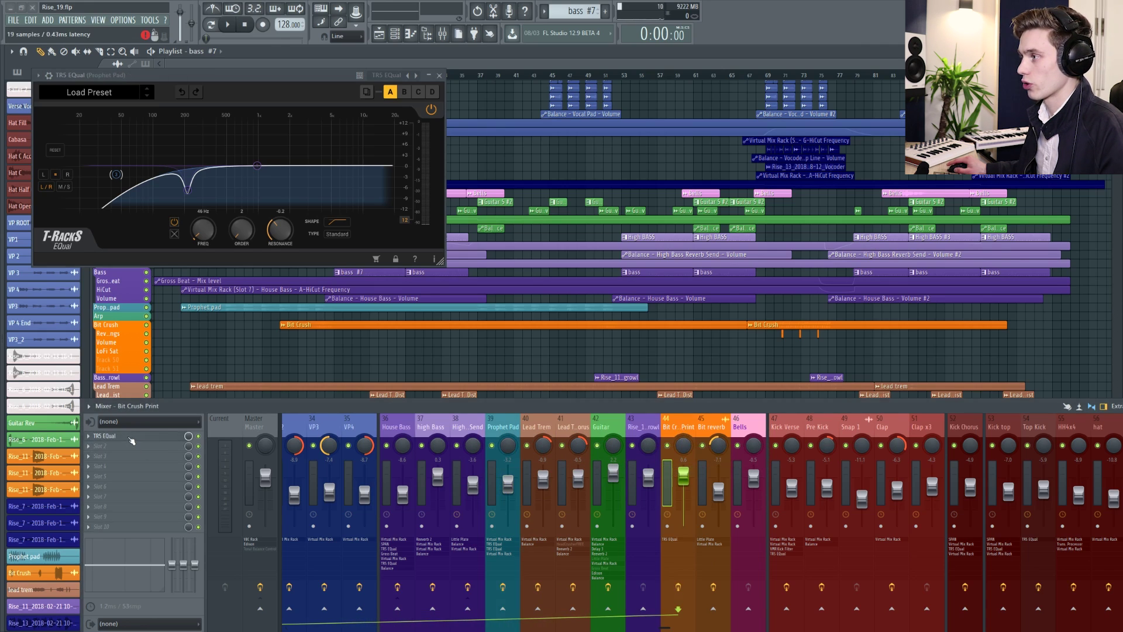
pyautogui.click(439, 75)
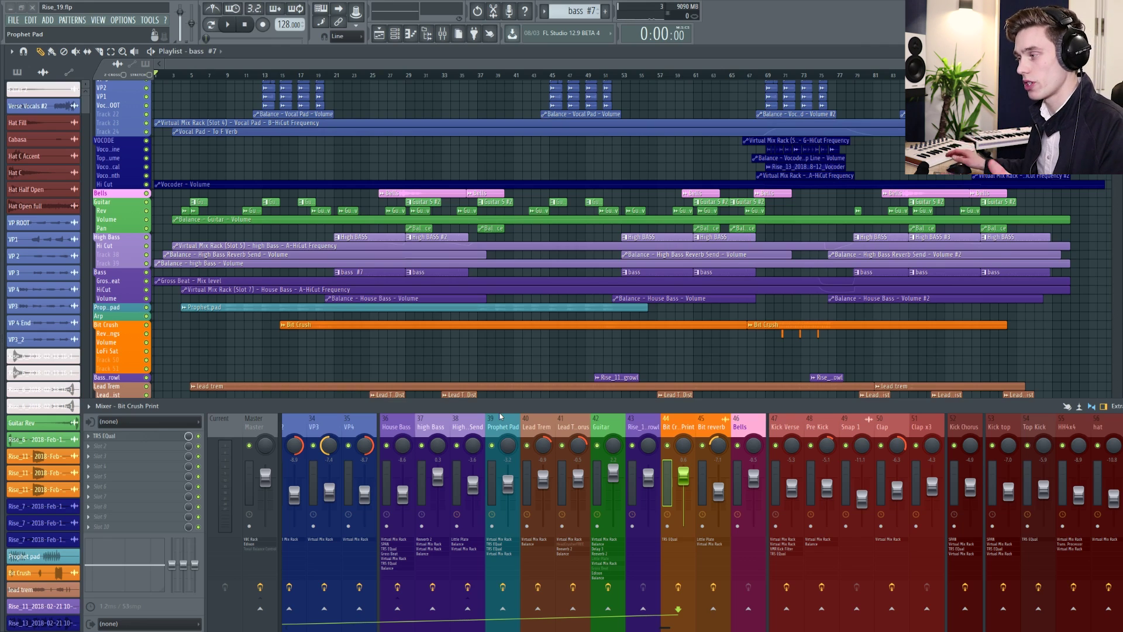
pyautogui.scroll(-5, 468, 421)
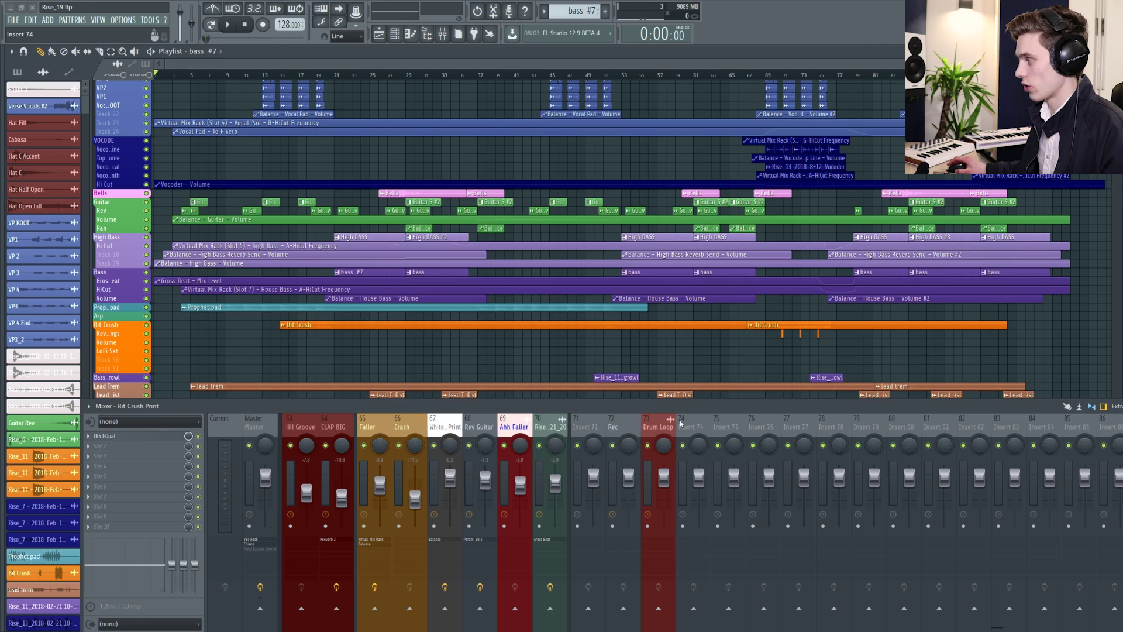
# Drag the Drum Loop insert left from 73 to 65, right after CLAP BIG
pyautogui.hscroll(-15, 654, 428)
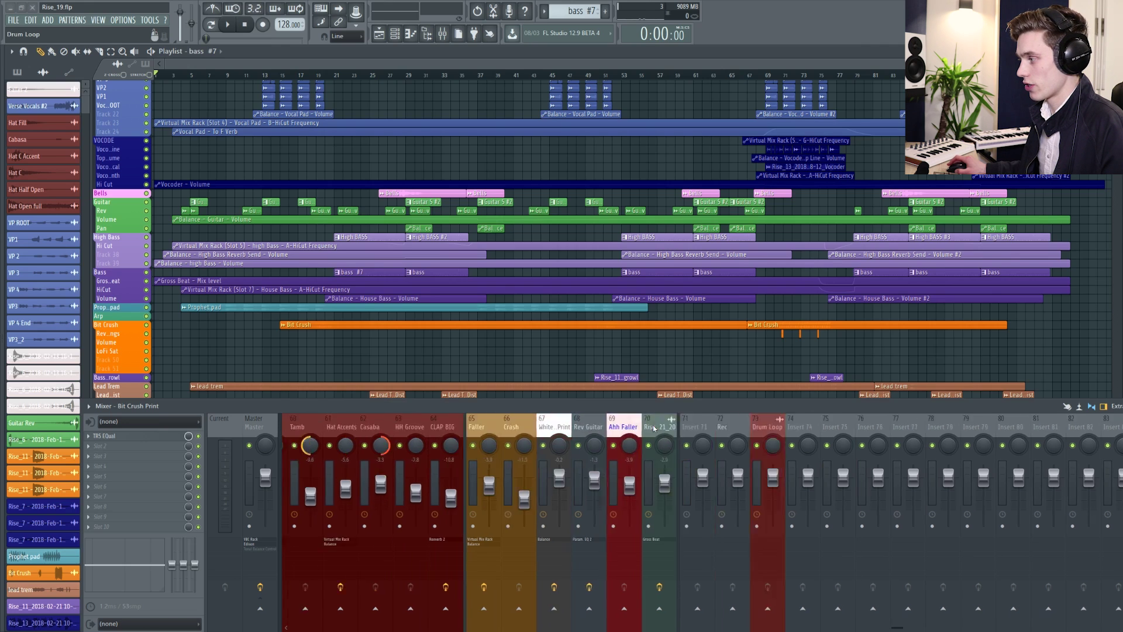
pyautogui.hscroll(9, 421, 432)
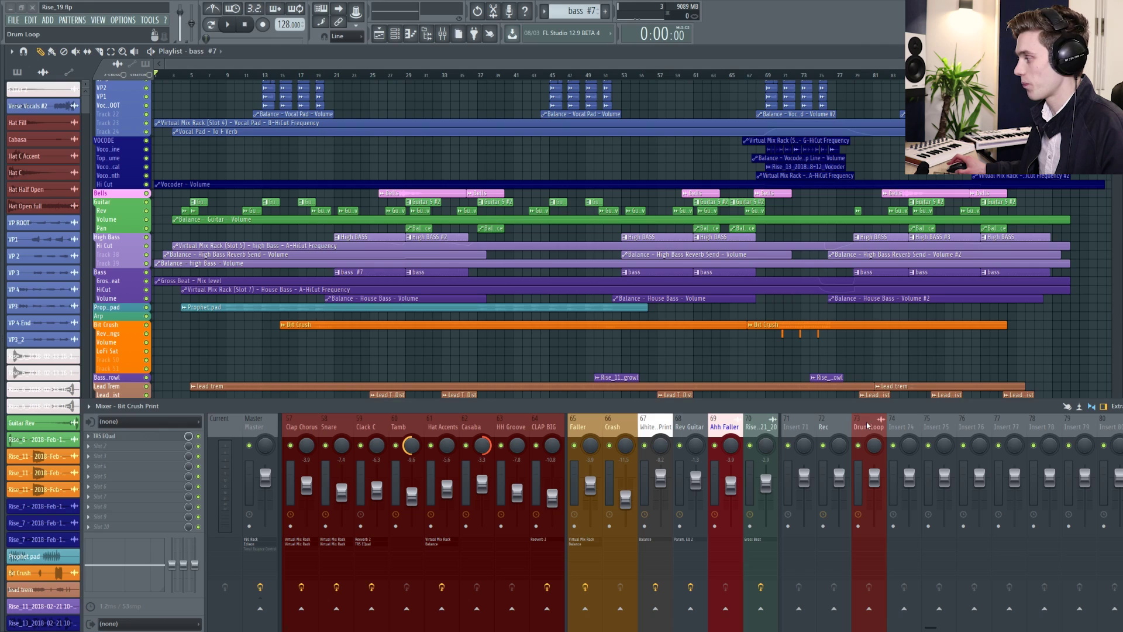
pyautogui.scroll(2, 867, 425)
pyautogui.scroll(-4, 868, 425)
pyautogui.scroll(1, 870, 425)
pyautogui.moveTo(870, 426); pyautogui.dragTo(585, 426)
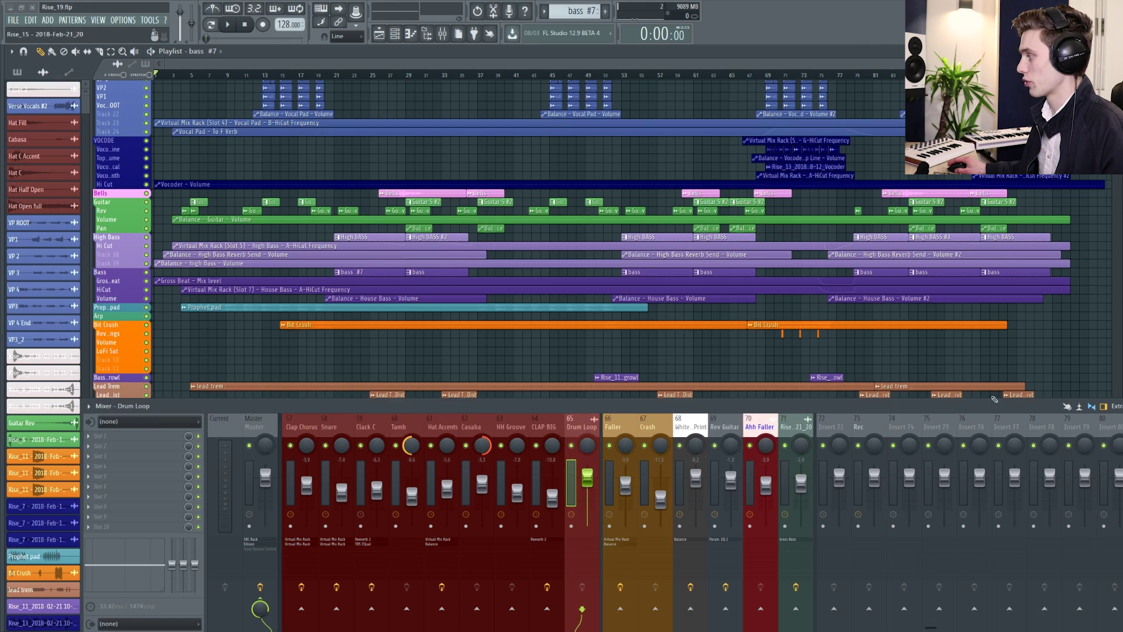
# Shift the mixer window left and switch it to the Compact layout
pyautogui.moveTo(1105, 408); pyautogui.dragTo(1035, 408)
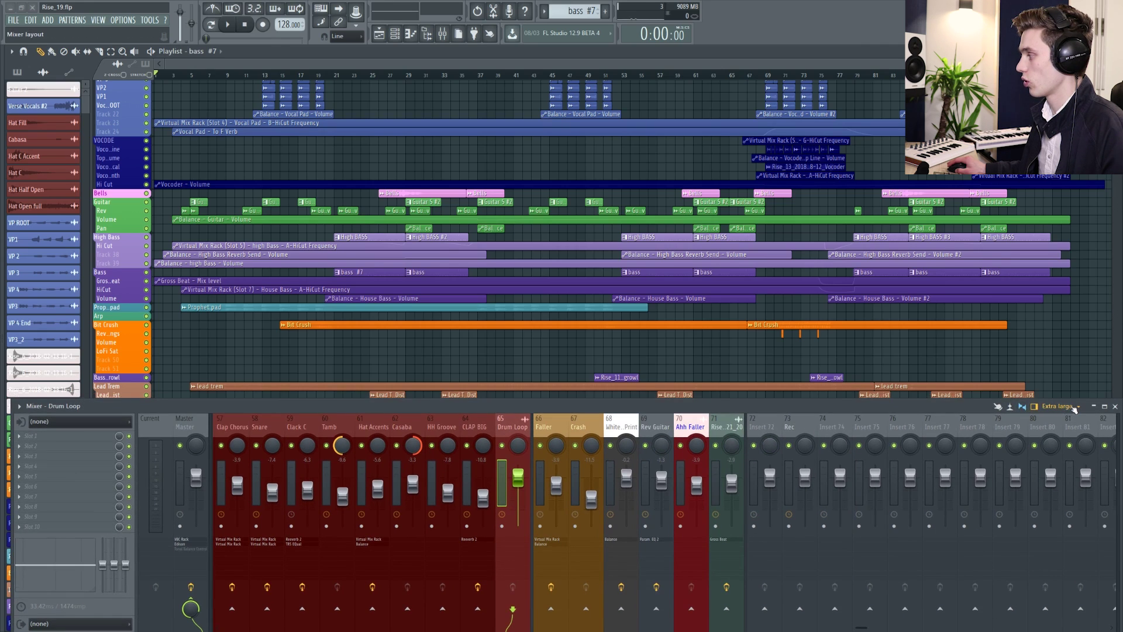
pyautogui.moveTo(1056, 408); pyautogui.dragTo(1009, 403)
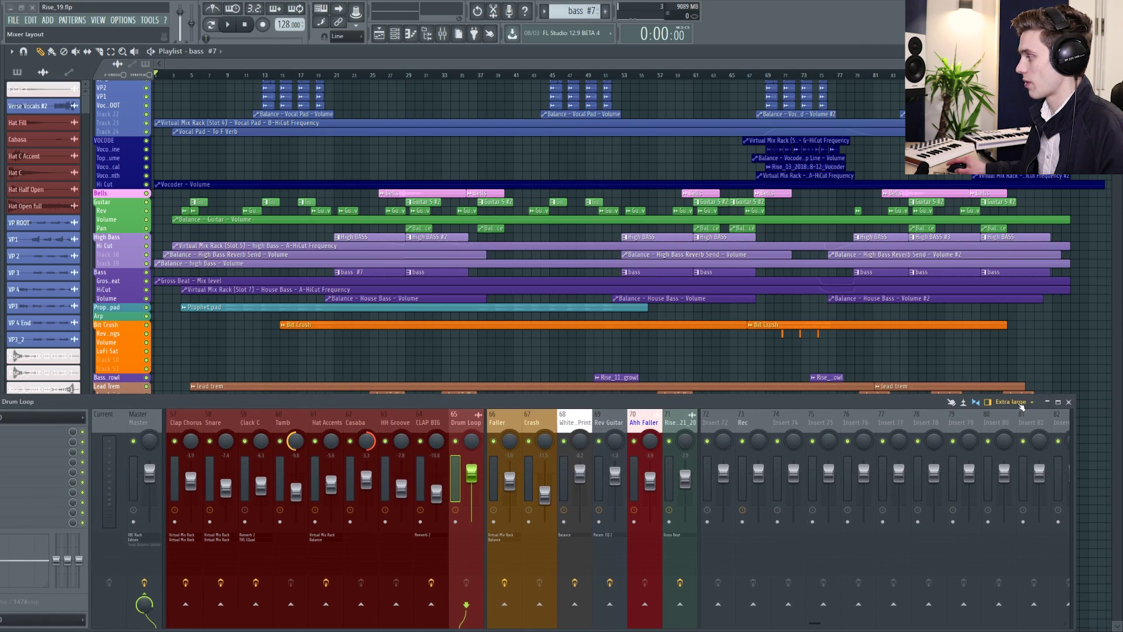
pyautogui.click(1011, 402)
pyautogui.click(1016, 415)
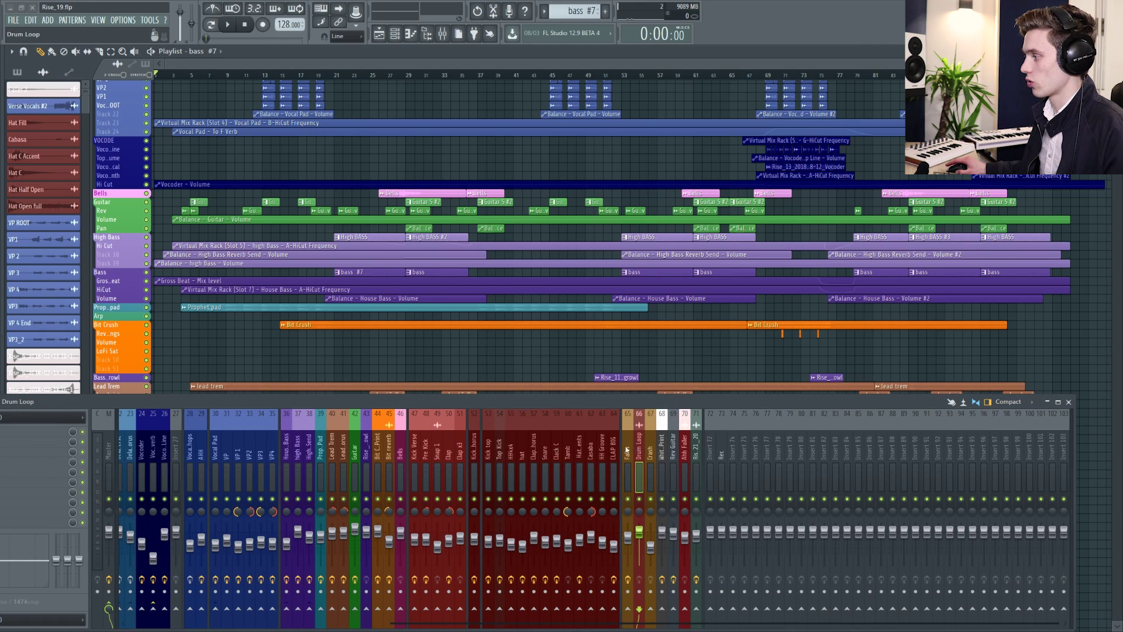
# Nudge the Drum Loop strip left, then try Wide and Wide 3 before returning to Extra large
pyautogui.moveTo(627, 451)
pyautogui.mouseDown()
pyautogui.moveTo(436, 450)
pyautogui.moveTo(625, 450)
pyautogui.mouseUp()
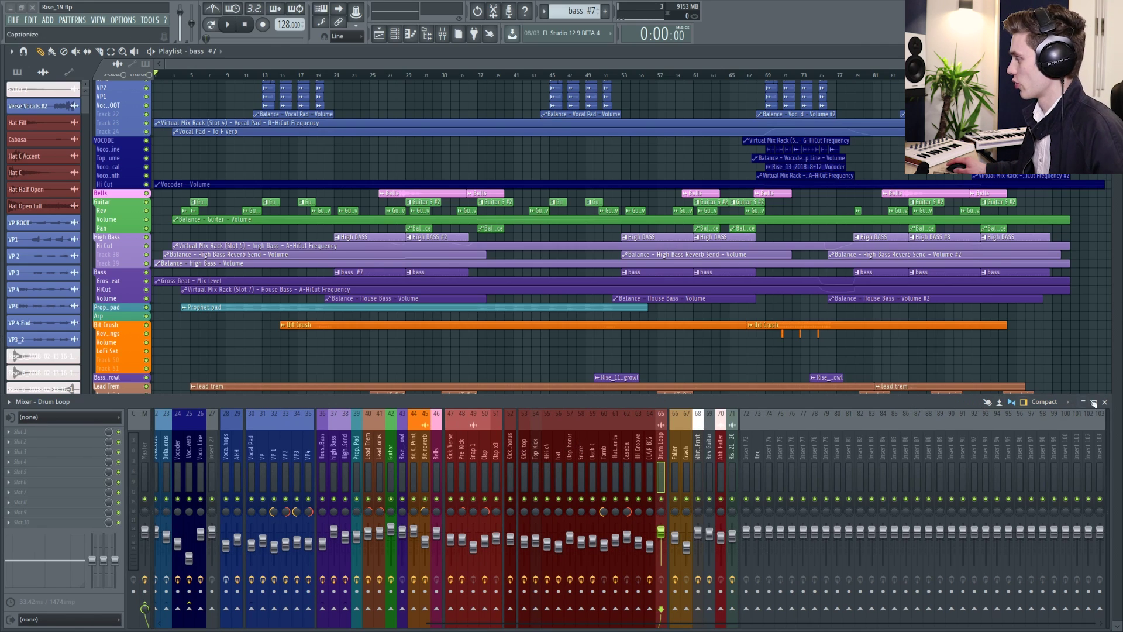
pyautogui.click(1066, 403)
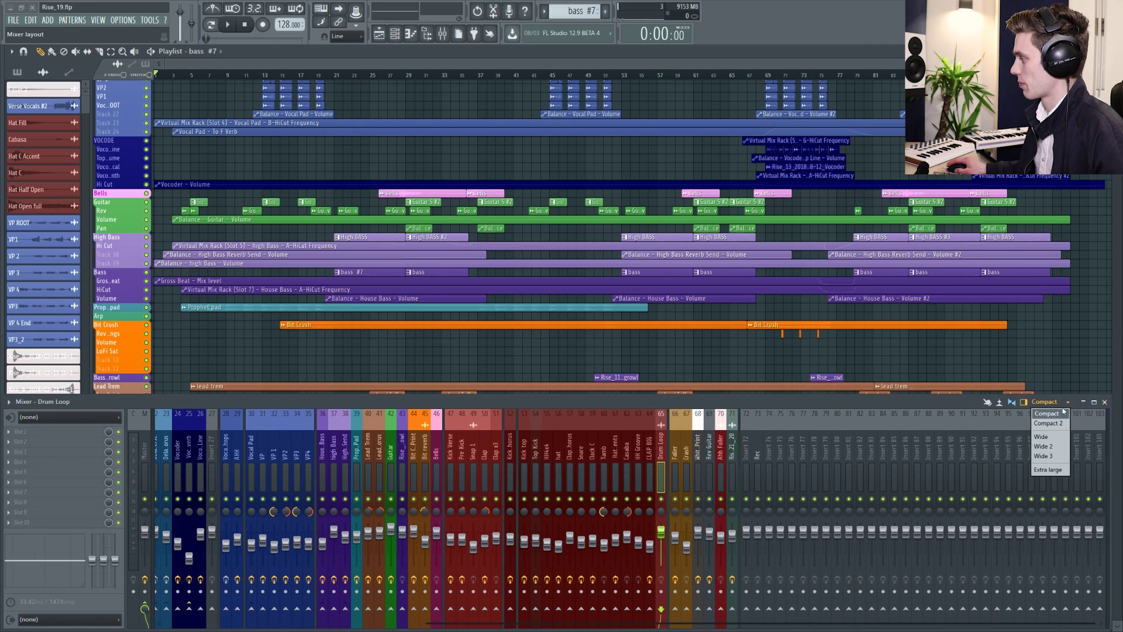
pyautogui.click(1065, 403)
pyautogui.click(1063, 404)
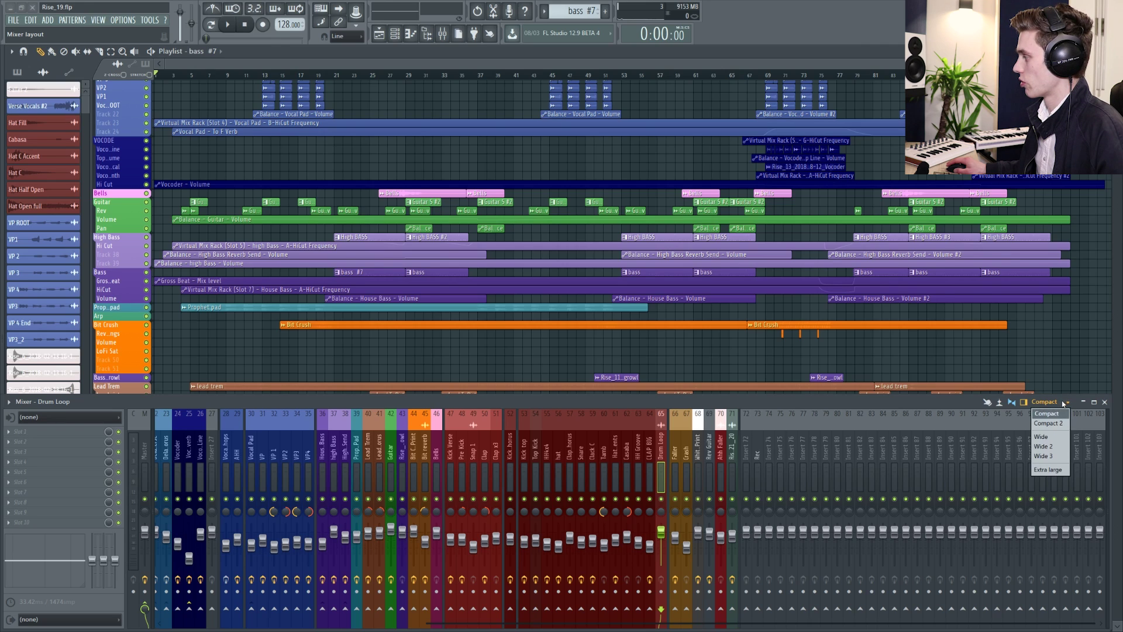
pyautogui.click(1055, 436)
pyautogui.click(1060, 404)
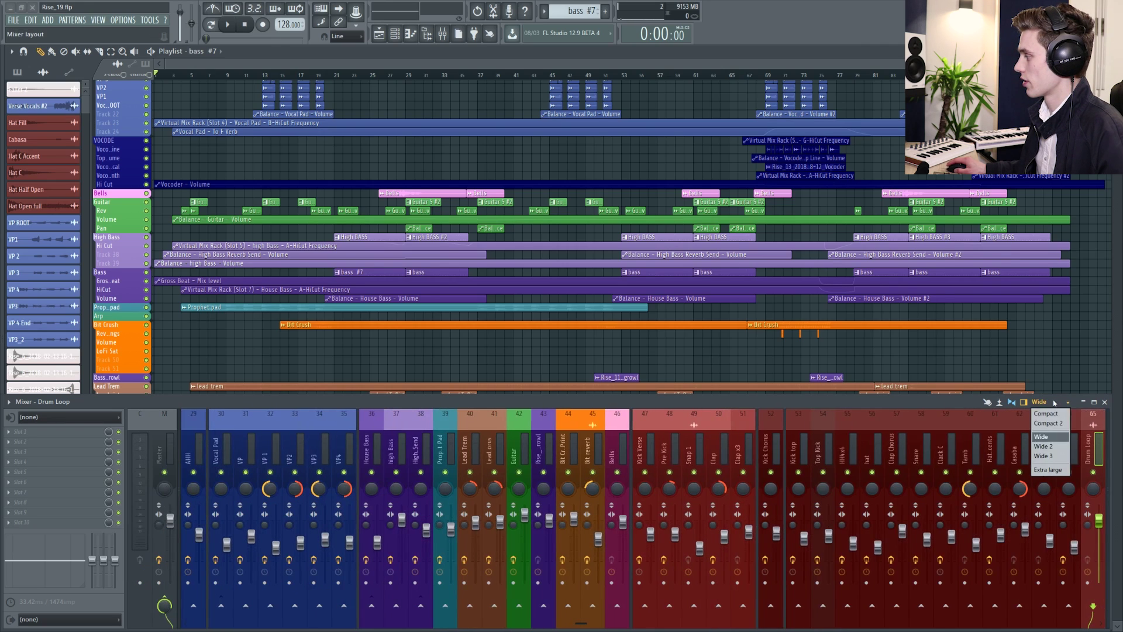
pyautogui.click(1055, 456)
pyautogui.click(1061, 404)
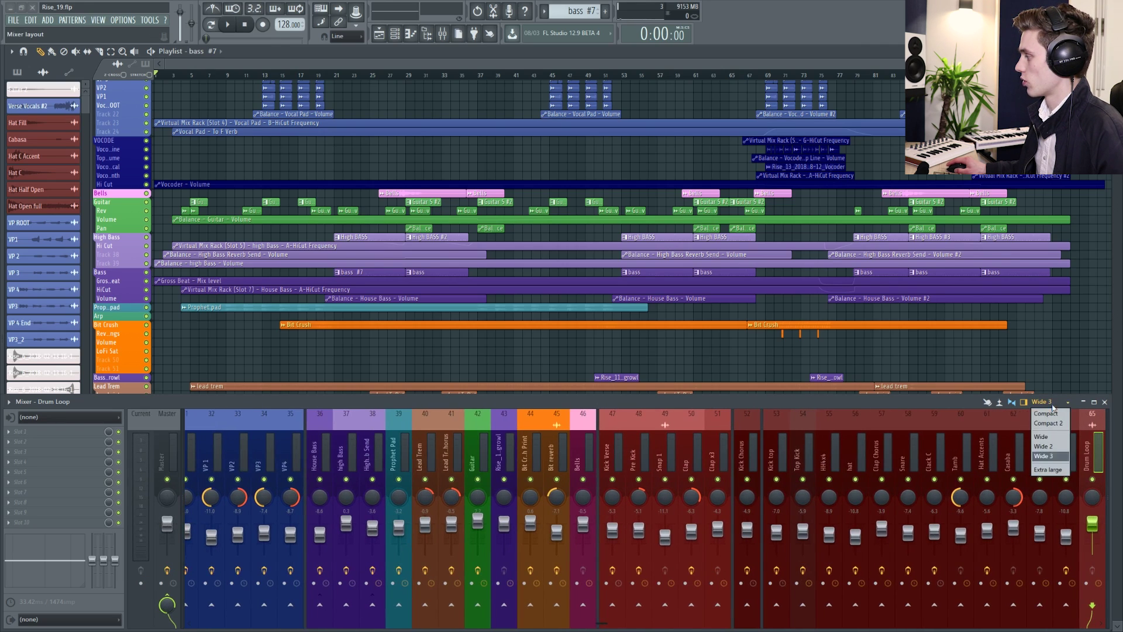
pyautogui.click(1052, 470)
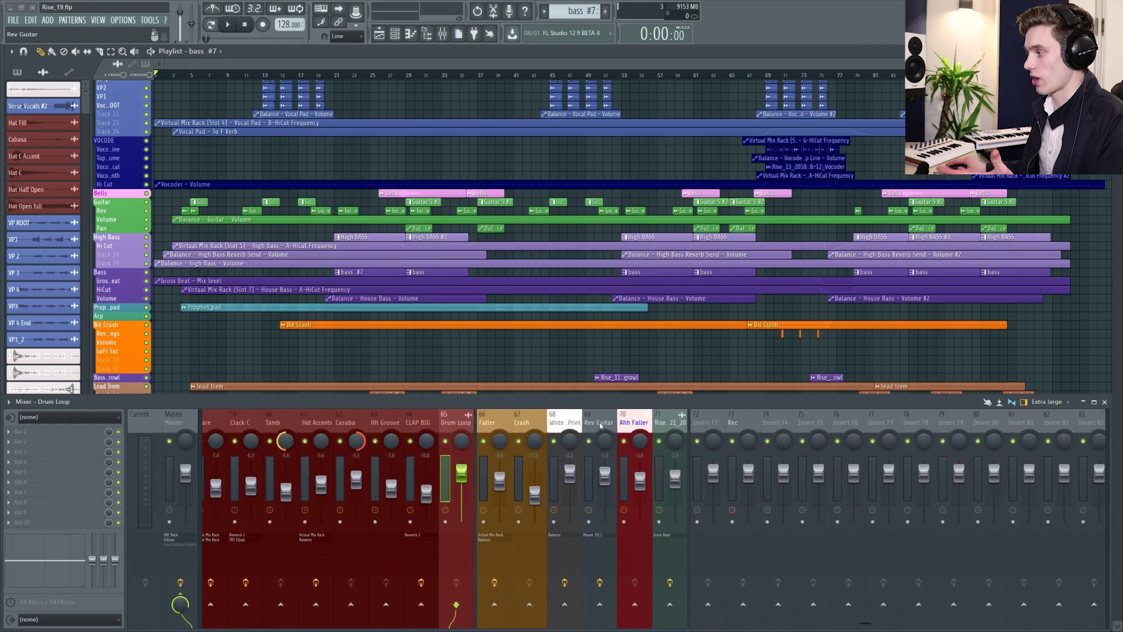
# Close the mixer with F9 and show the browser panel
pyautogui.scroll(-5, 601, 425)
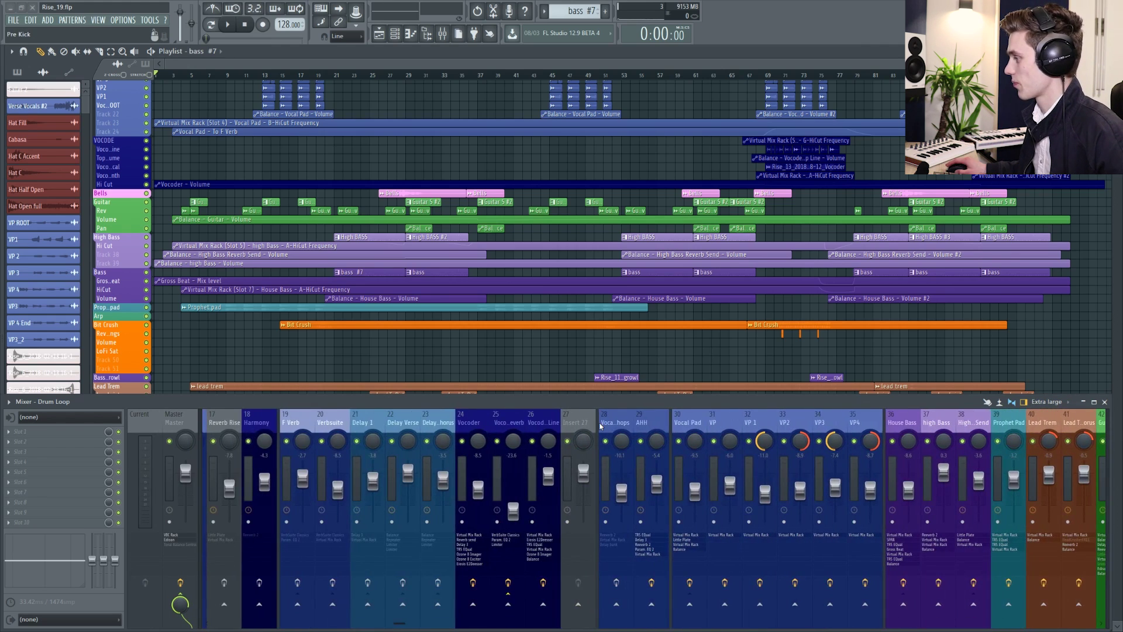
pyautogui.press('F9')
pyautogui.hotkey('alt', 'F8')
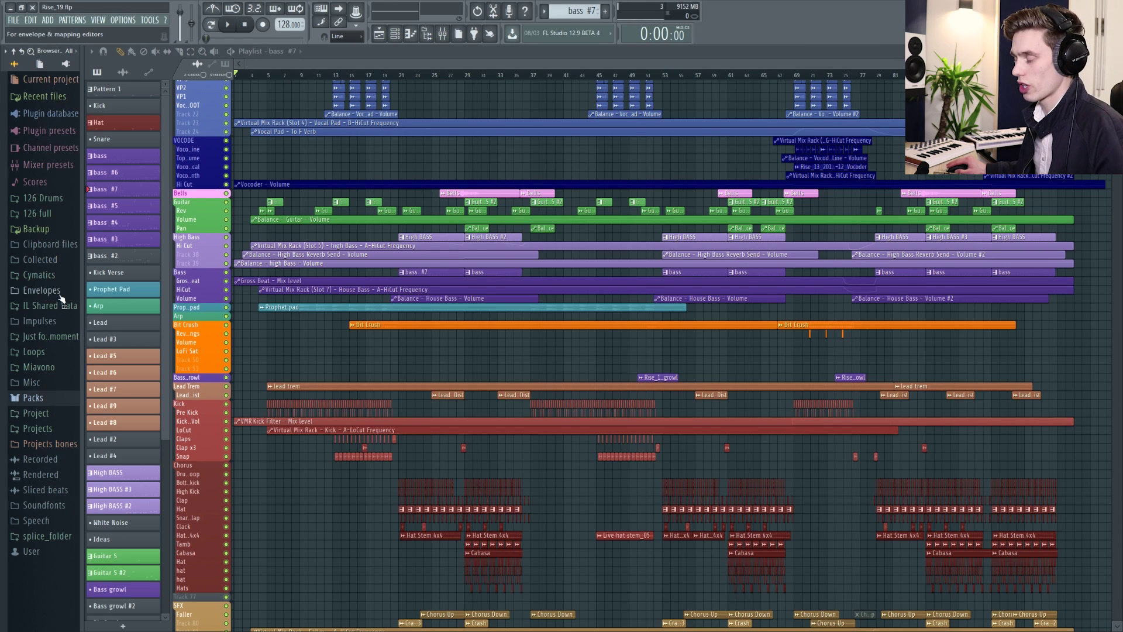
# Use the browser's smart find to replace 'bass' with 'tamb' and jump to the Tamb sample
pyautogui.click(34, 53)
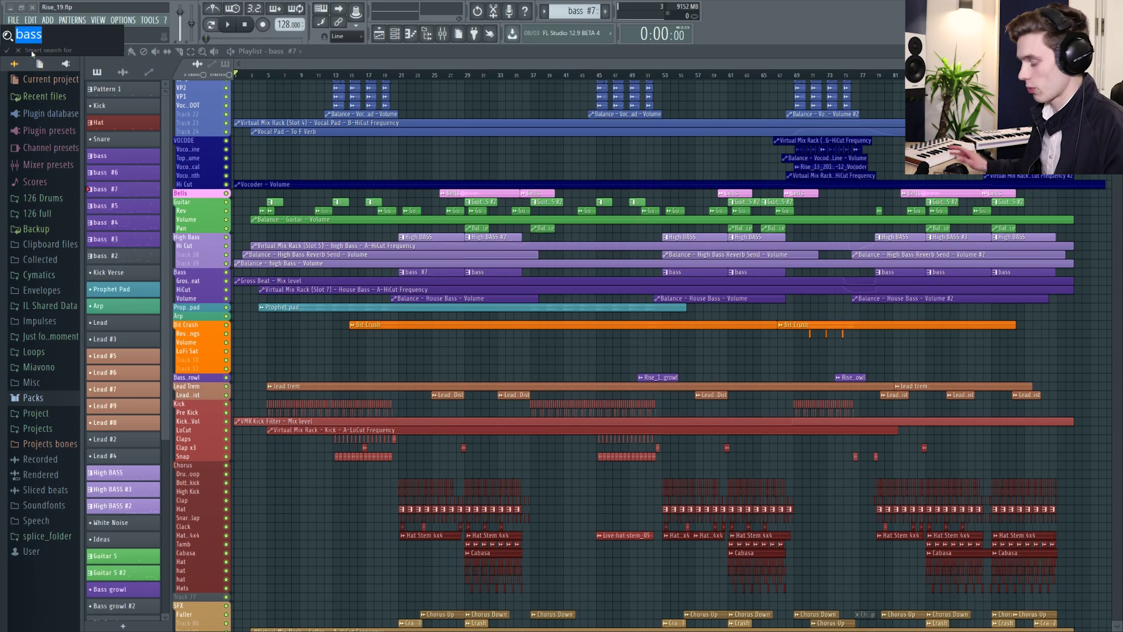
pyautogui.press('BackSpace')
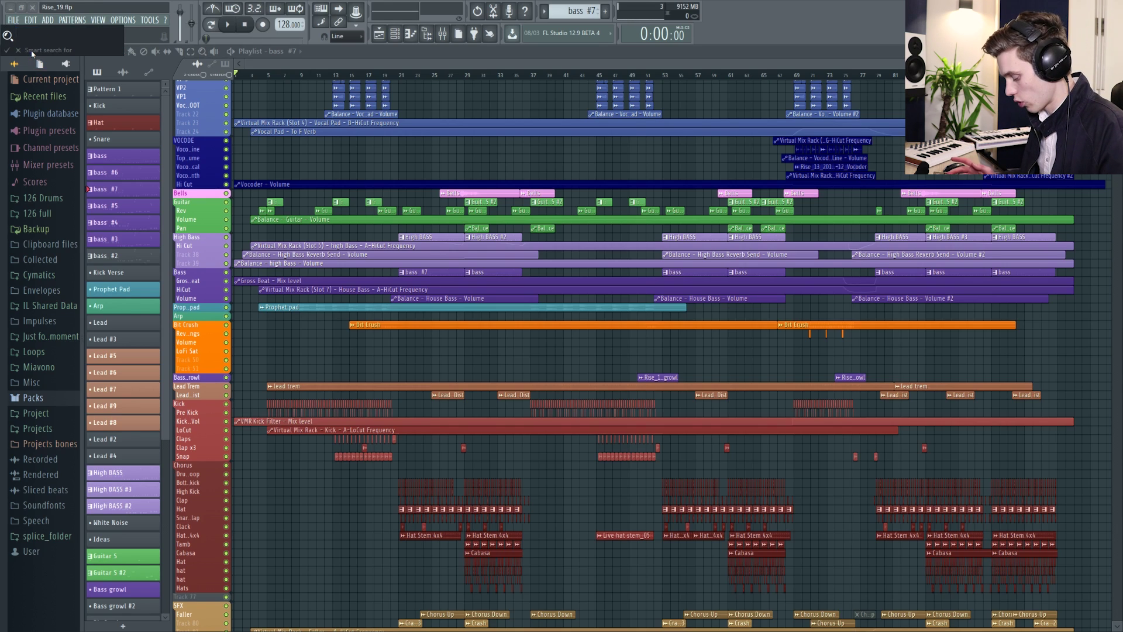
pyautogui.write('tamb')
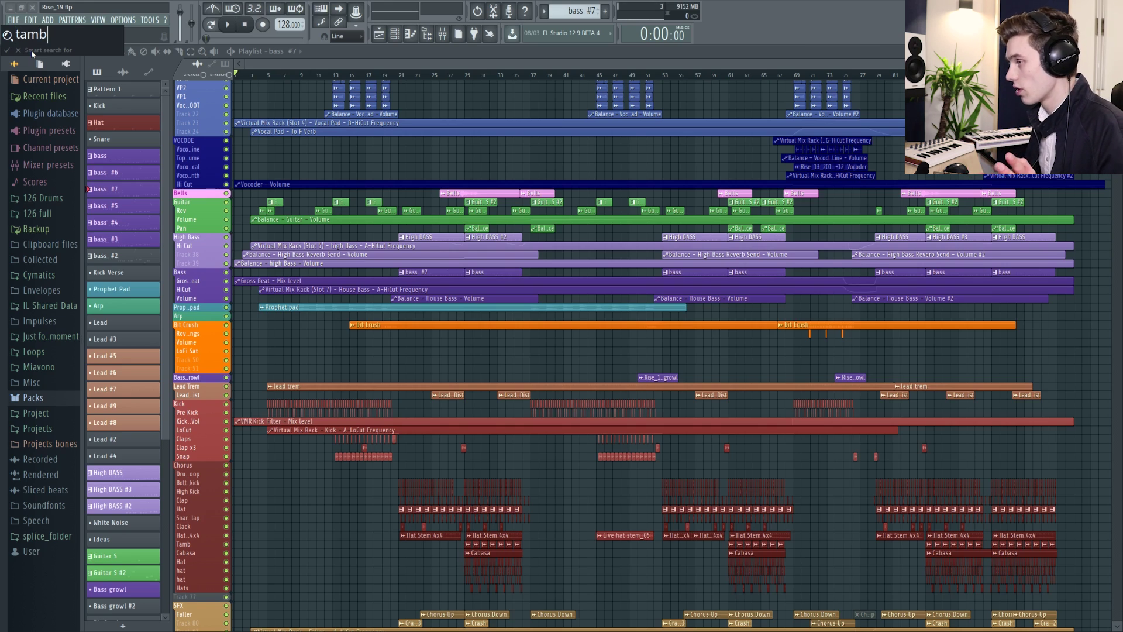
pyautogui.press('Return')
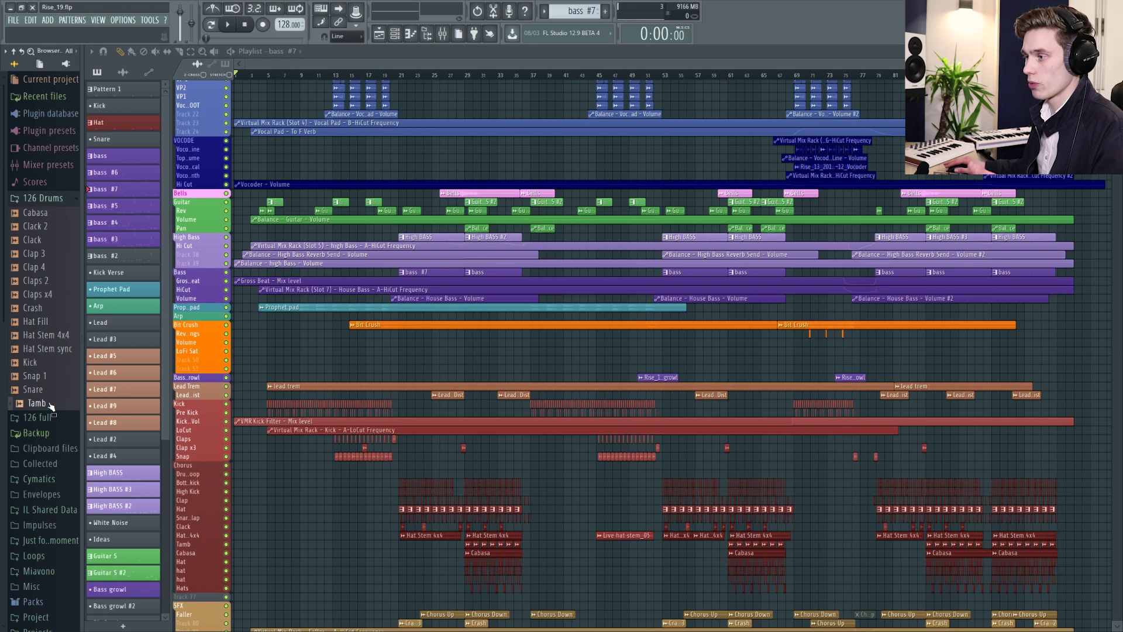
# Browse the contents of the 126 full folder, then hide the browser
pyautogui.scroll(-2, 52, 416)
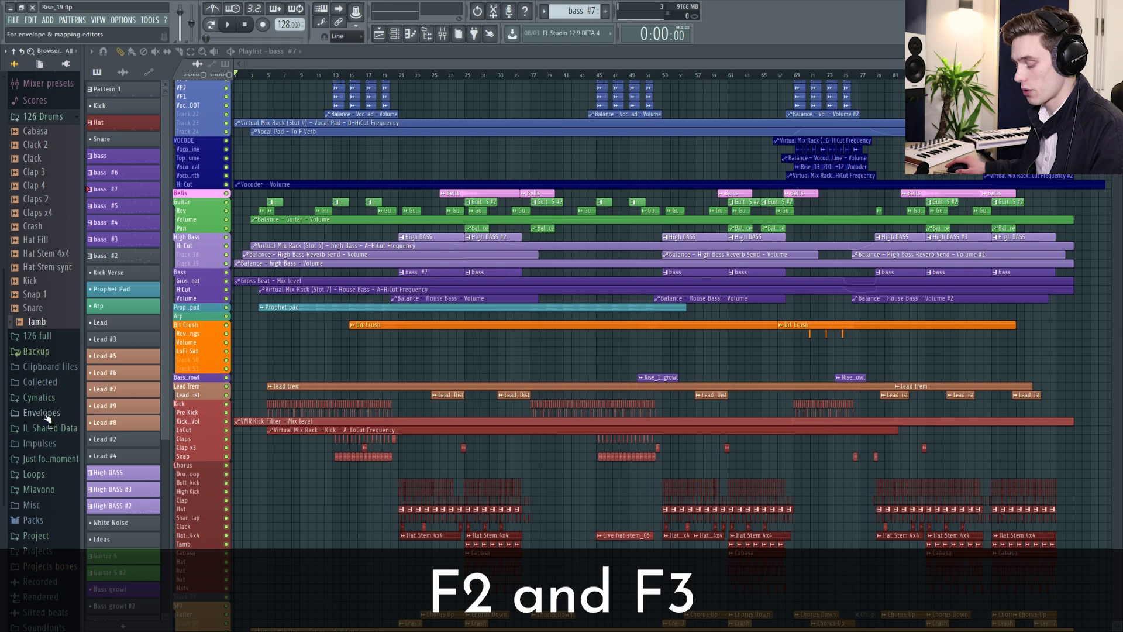
pyautogui.click(44, 328)
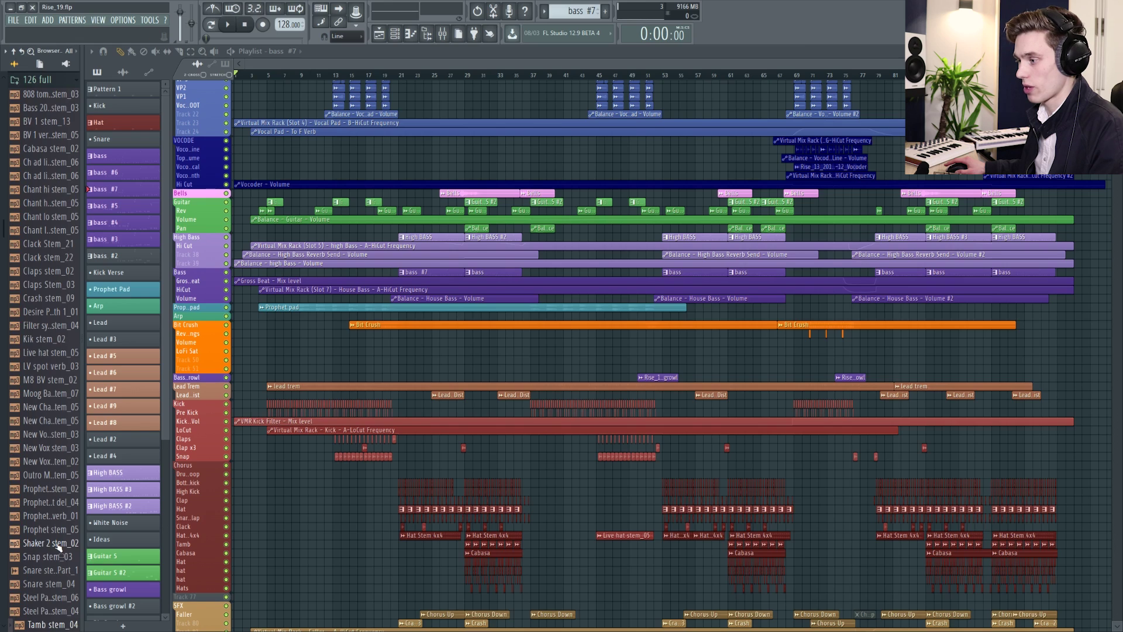
pyautogui.scroll(-10, 59, 546)
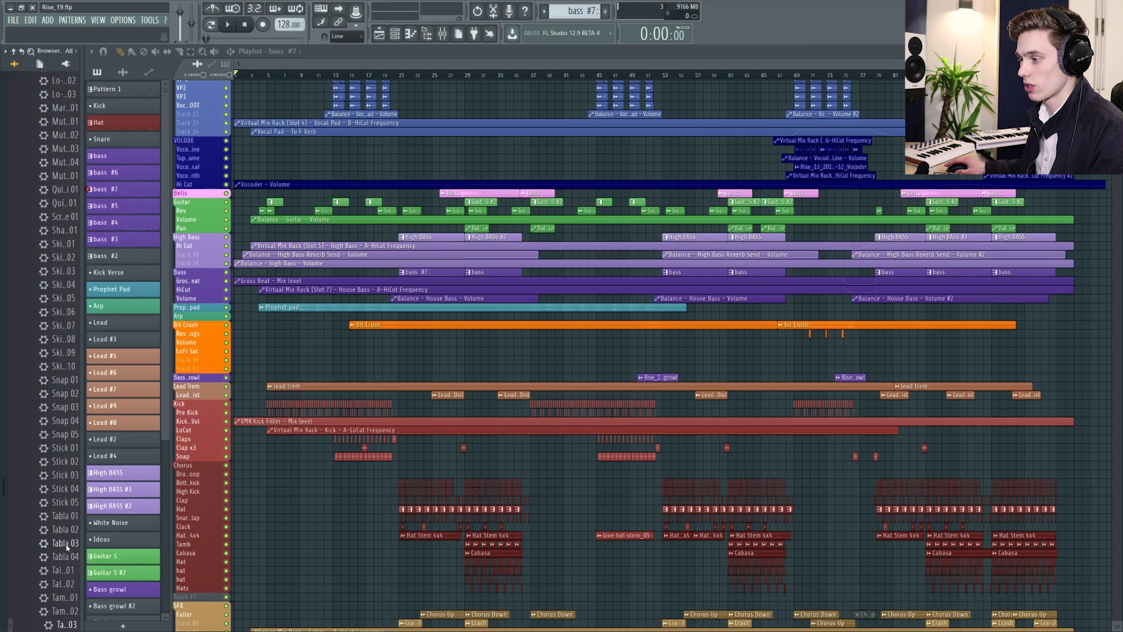
pyautogui.scroll(-2, 67, 546)
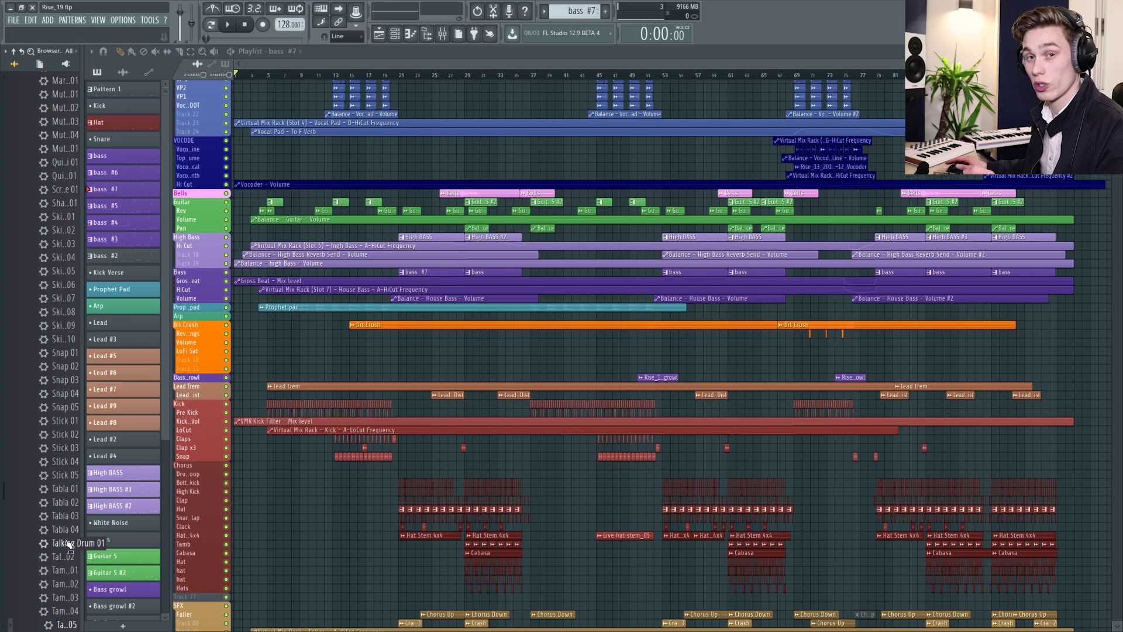
pyautogui.hotkey('alt', 'F8')
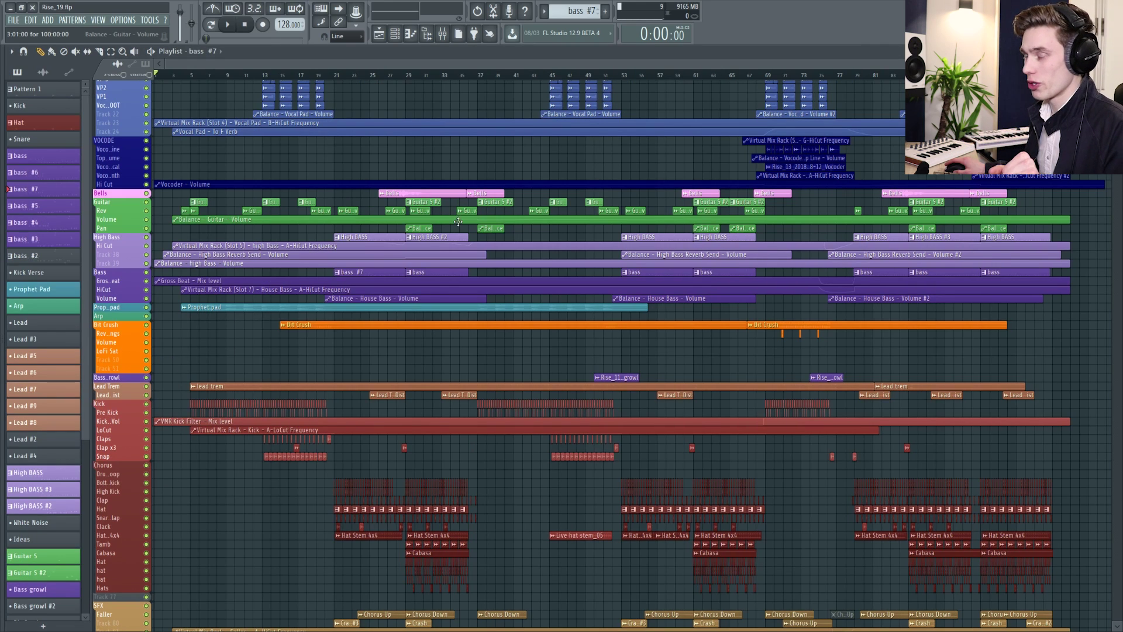
# Switch smart disable on for all plugins from the Tools Macros menu
pyautogui.click(151, 20)
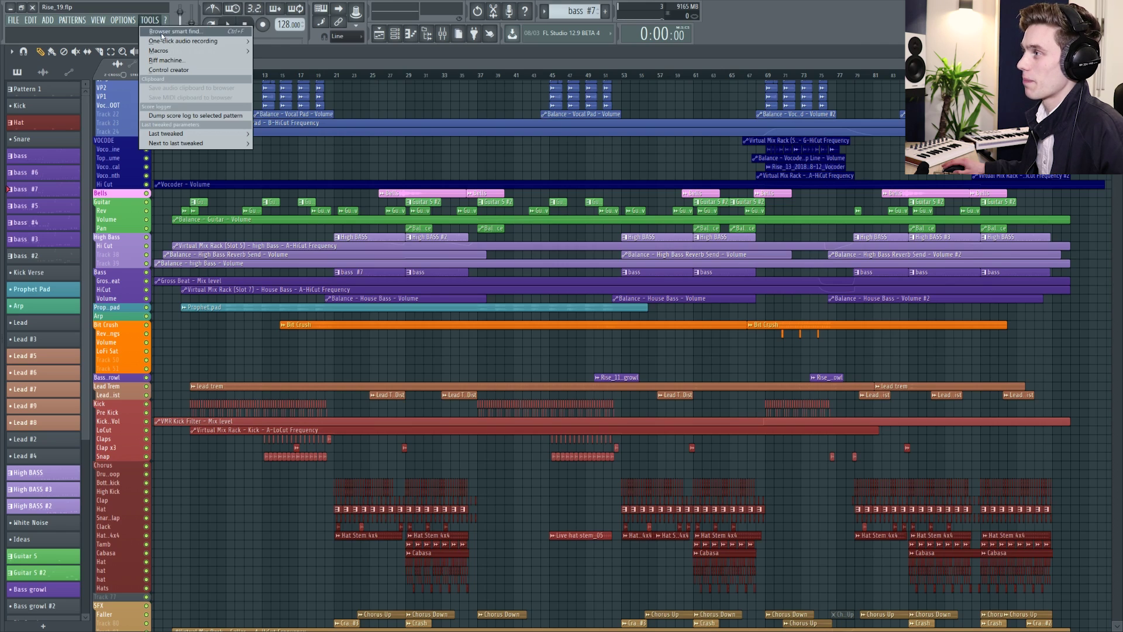
pyautogui.moveTo(171, 51)
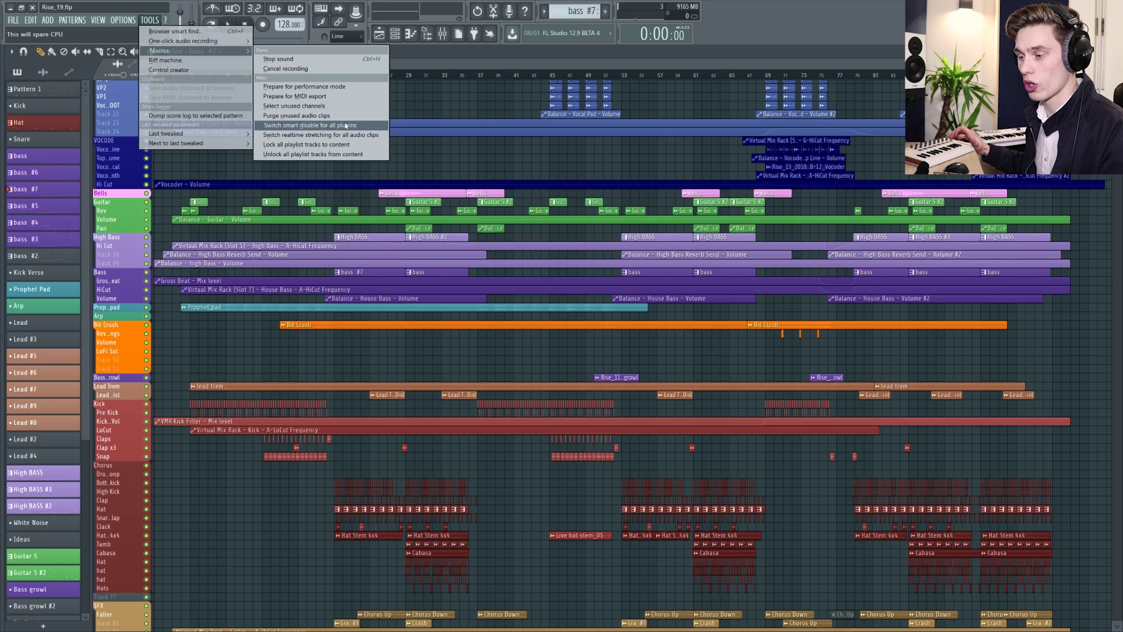
pyautogui.click(346, 125)
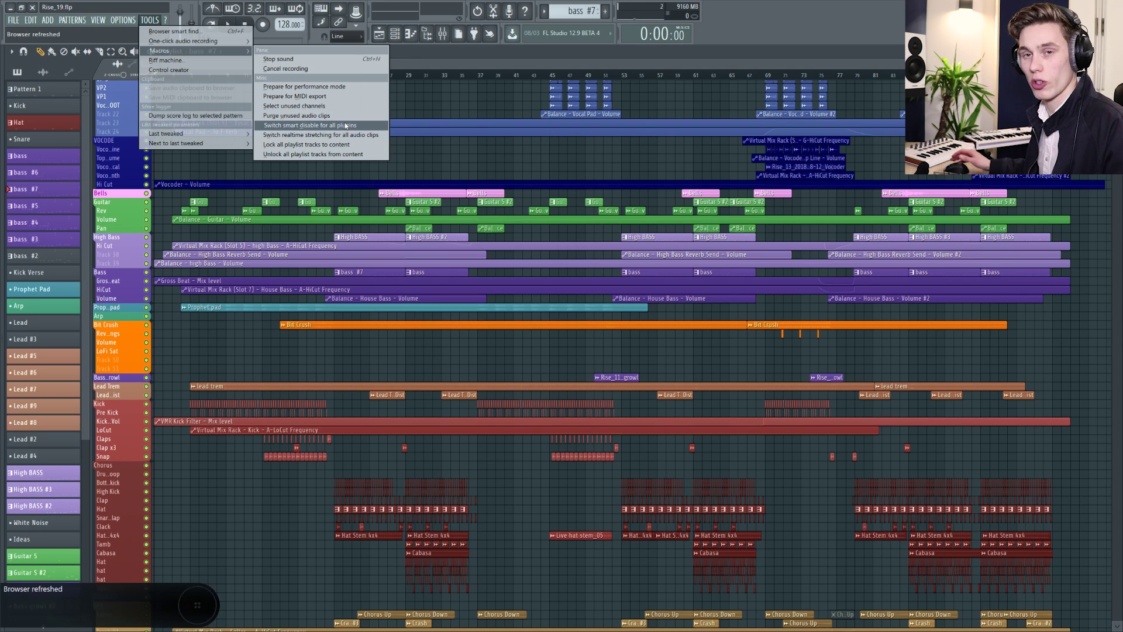